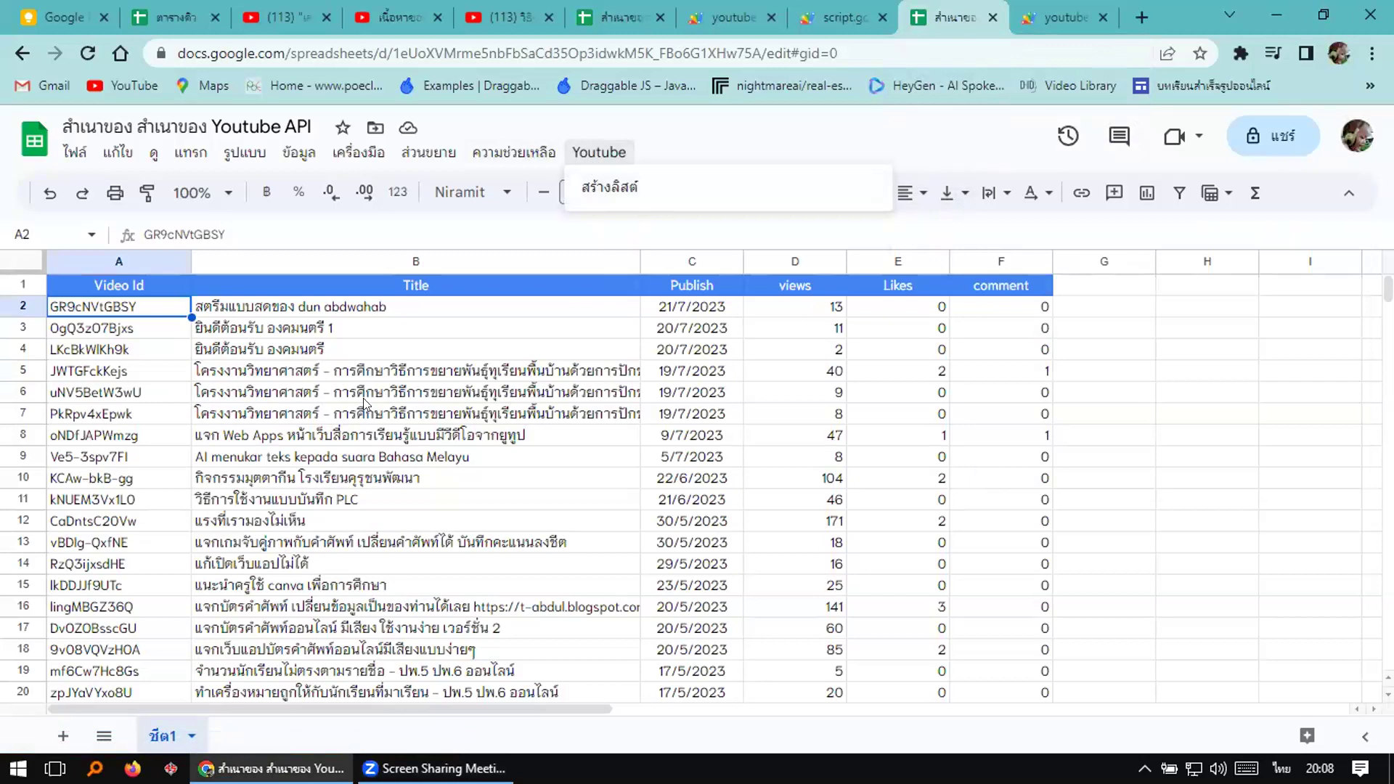
- Look through the video rows in the Youtube API sheet and check the custom Youtube menu
click(94, 328)
scroll(416, 498, down, 7)
scroll(417, 498, down, 20)
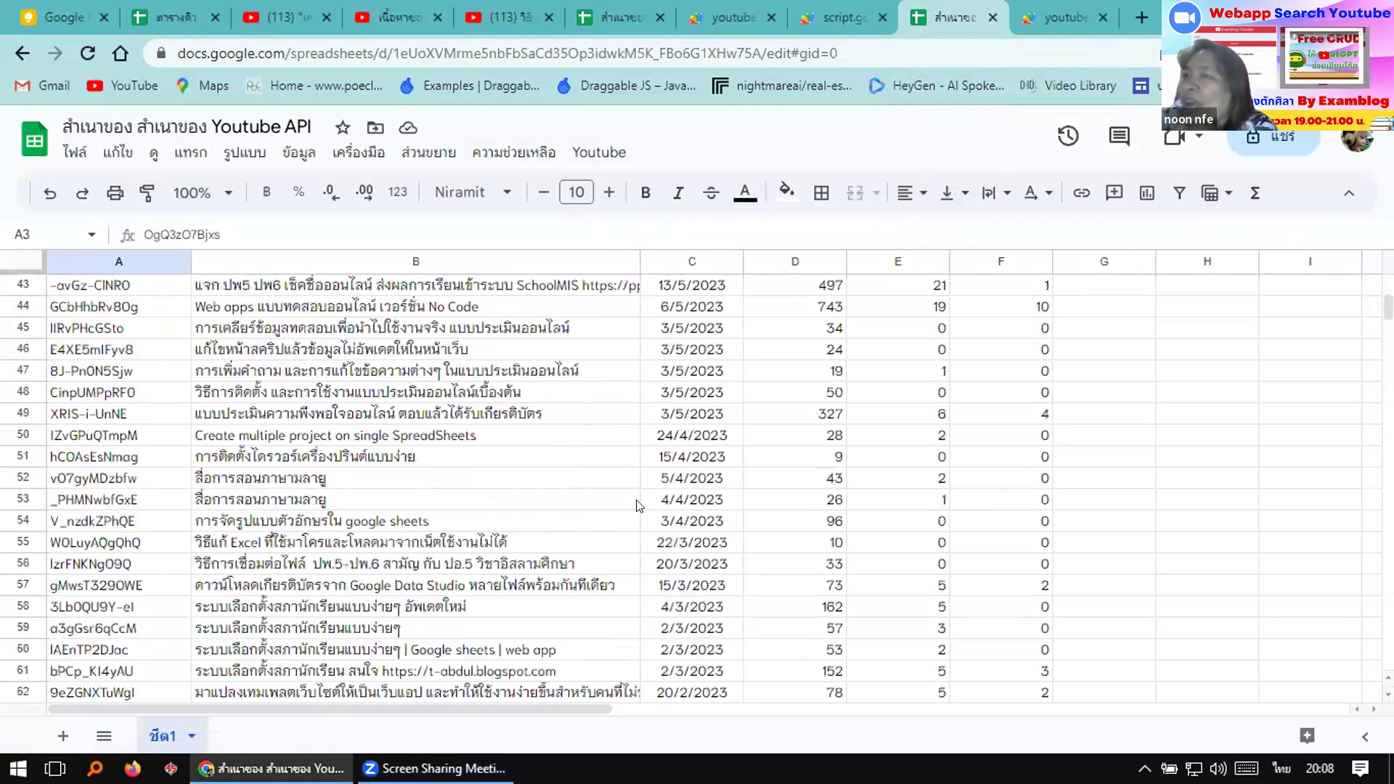
scroll(820, 487, down, 20)
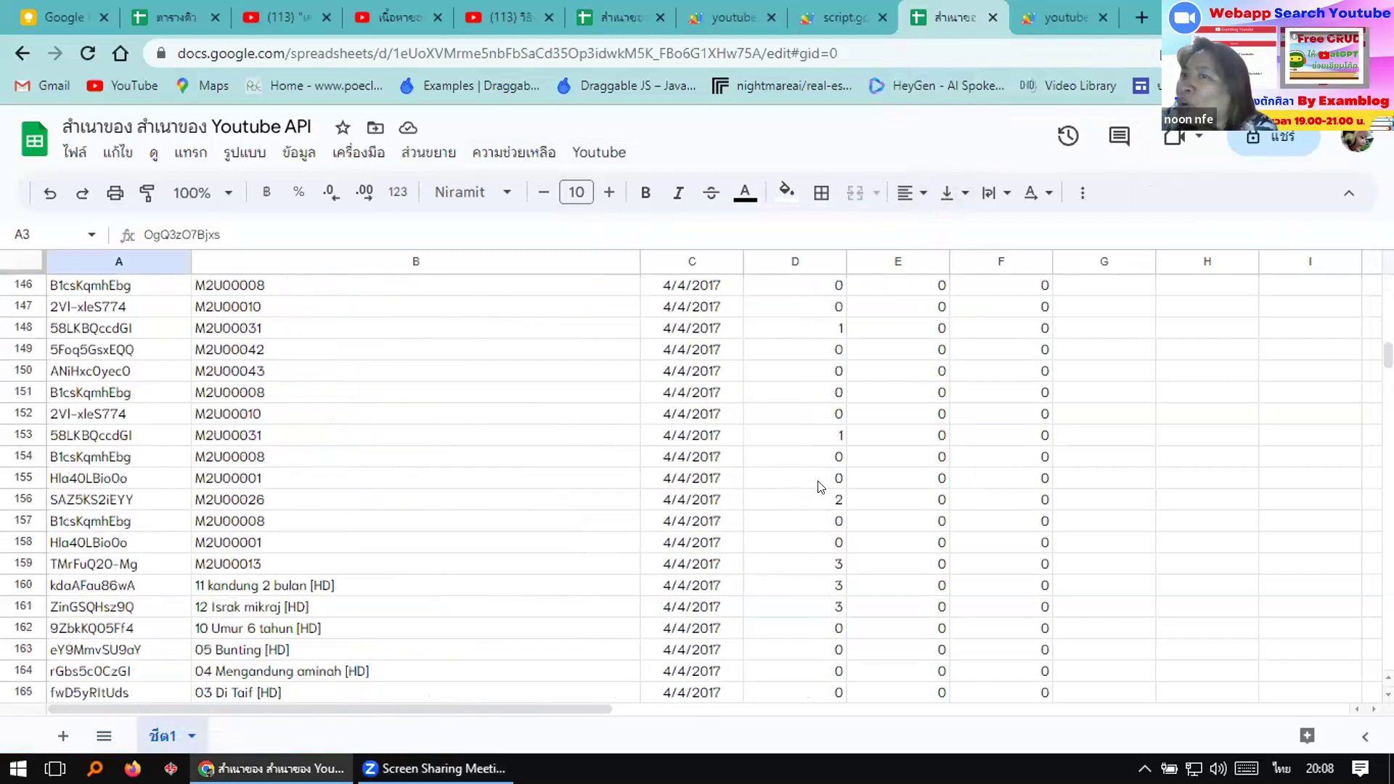
scroll(838, 446, down, 20)
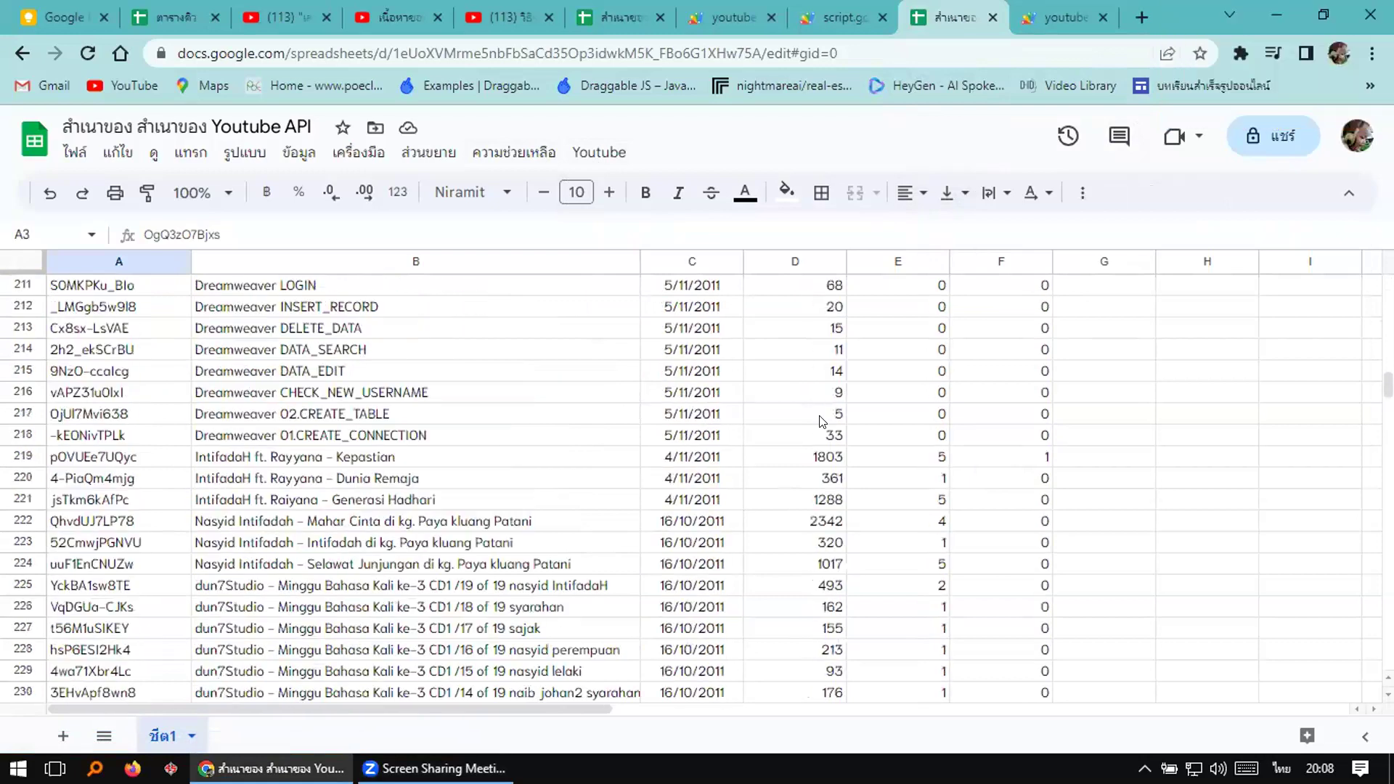
scroll(821, 420, down, 5)
scroll(820, 419, up, 20)
scroll(820, 420, up, 20)
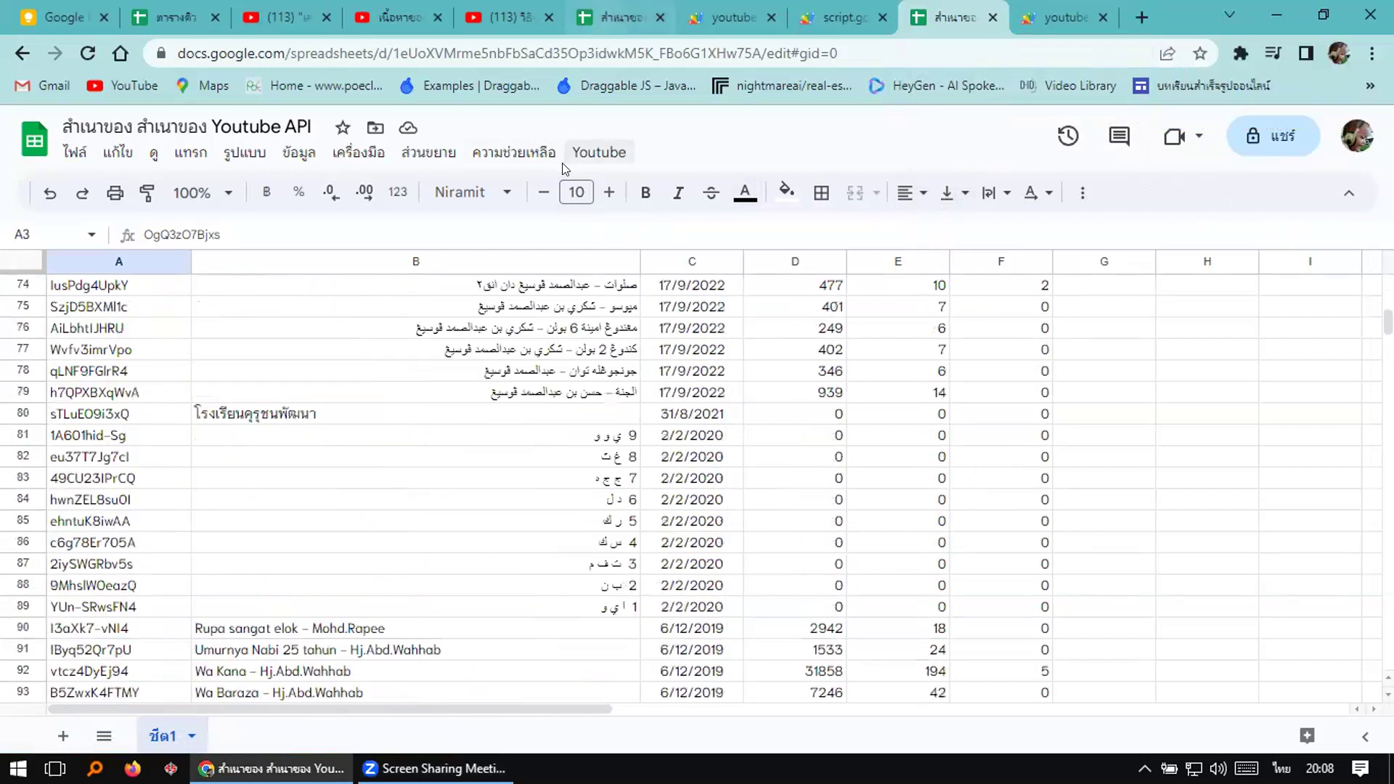
click(588, 154)
click(722, 138)
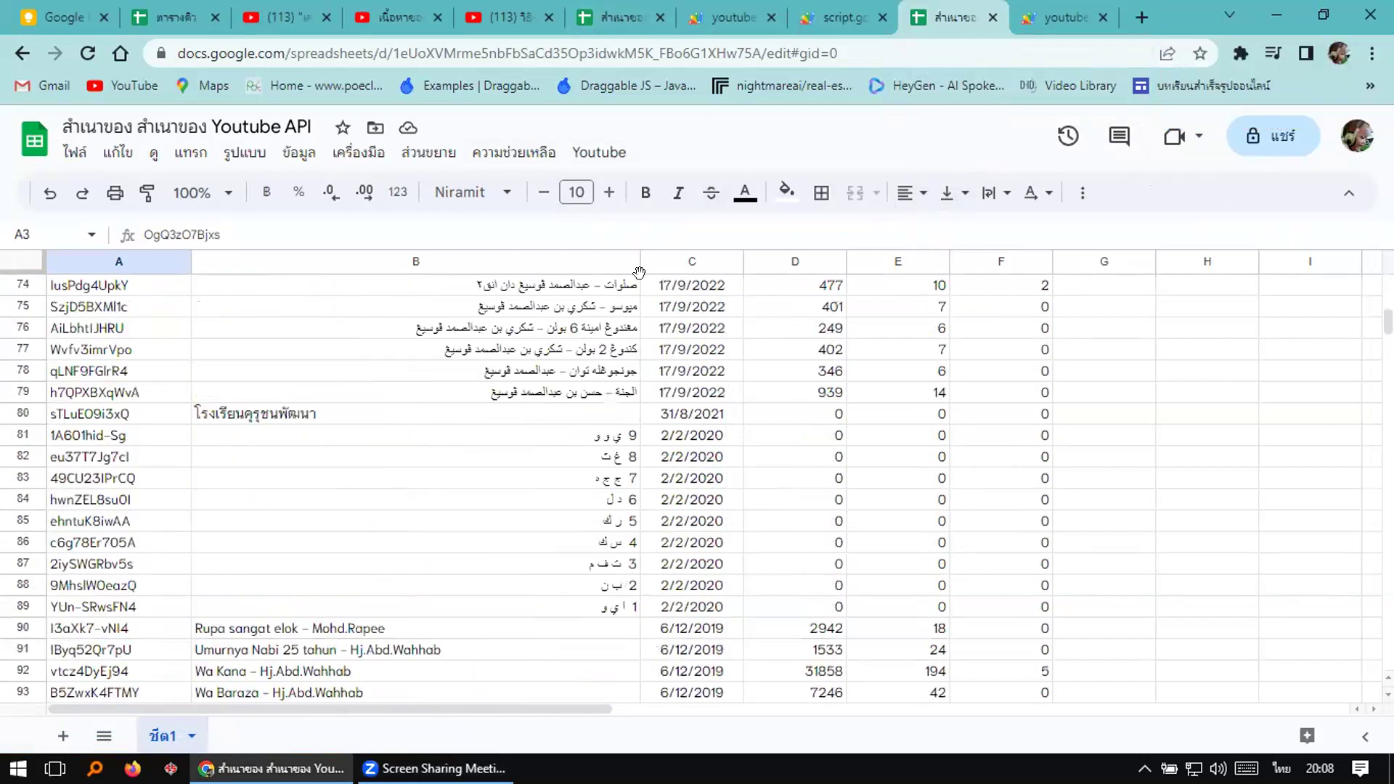
scroll(547, 356, up, 2)
scroll(546, 355, up, 20)
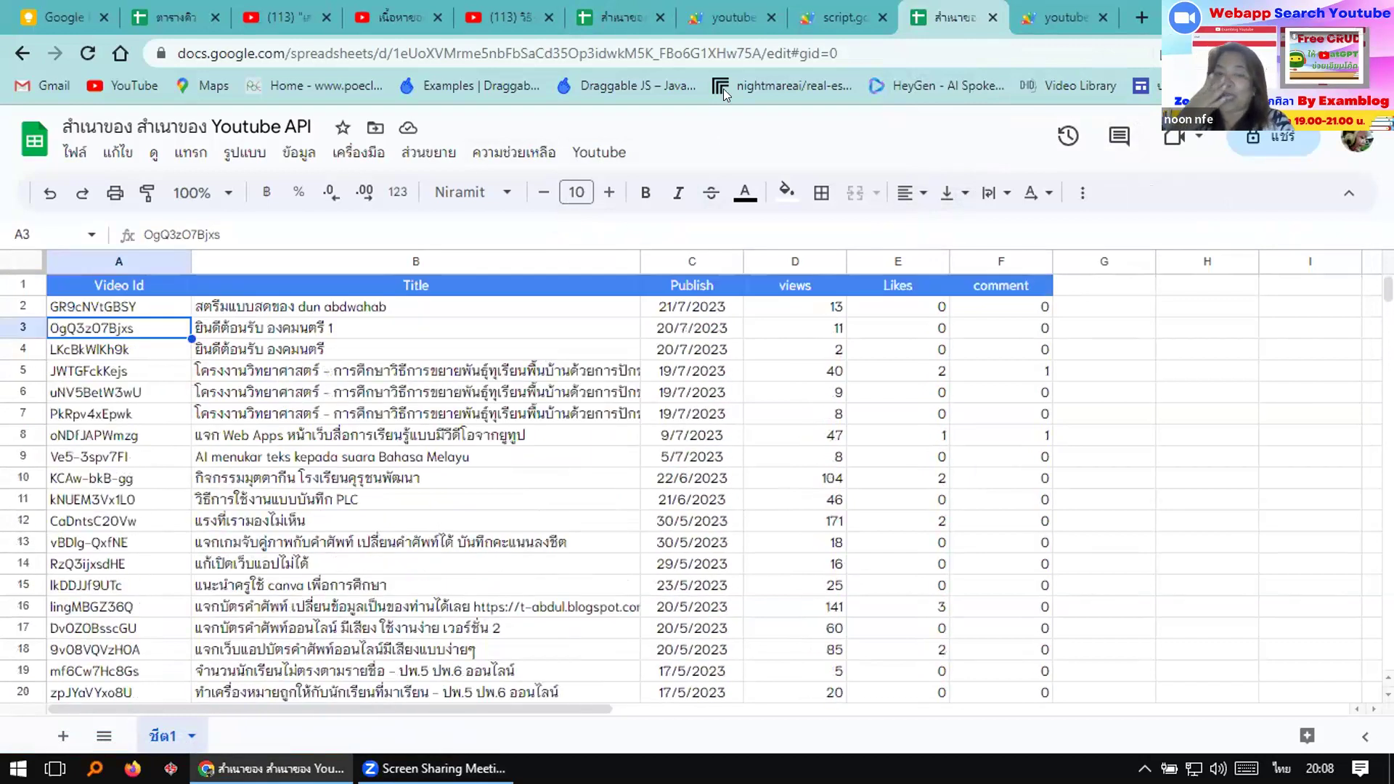
- View the Search Examblog Youtube sheet and the youtubereport script, and return to the Youtube API sheet
click(623, 17)
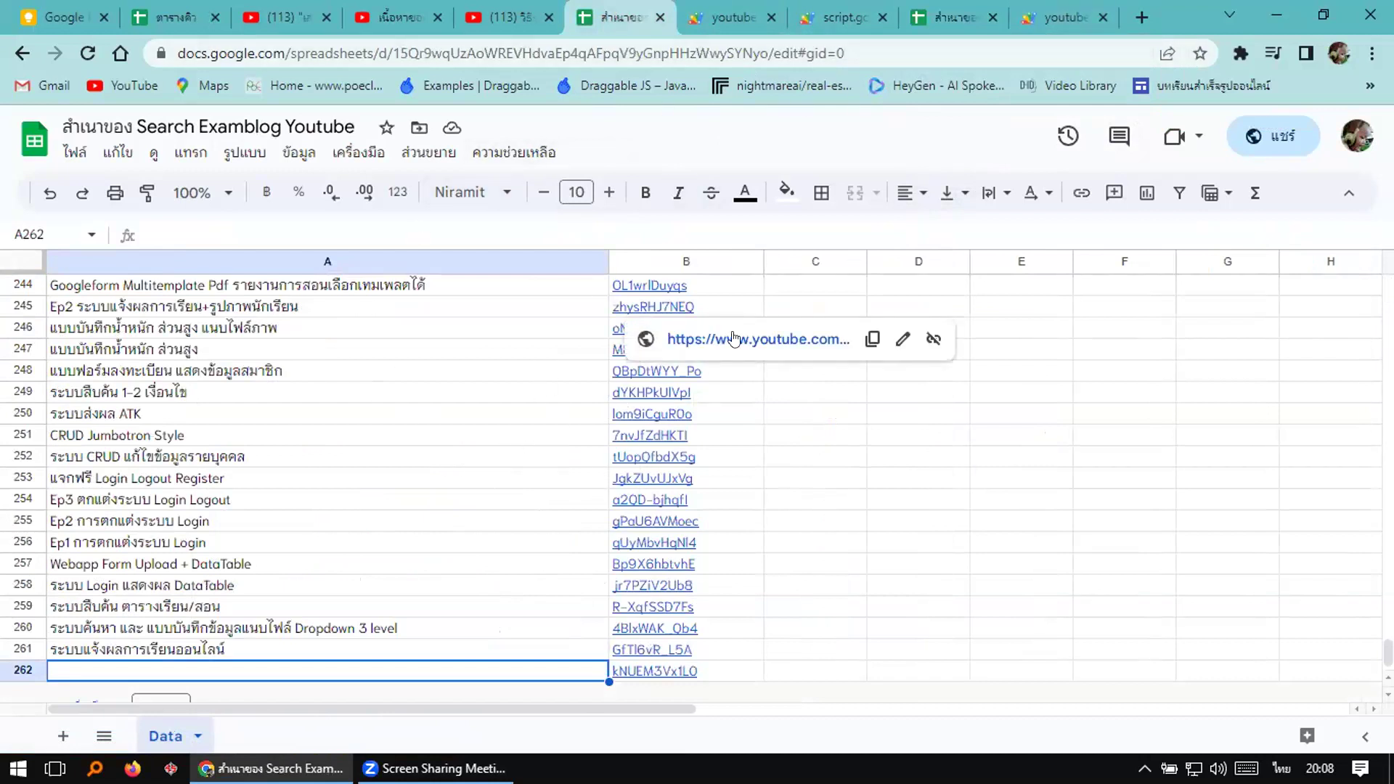
click(1064, 16)
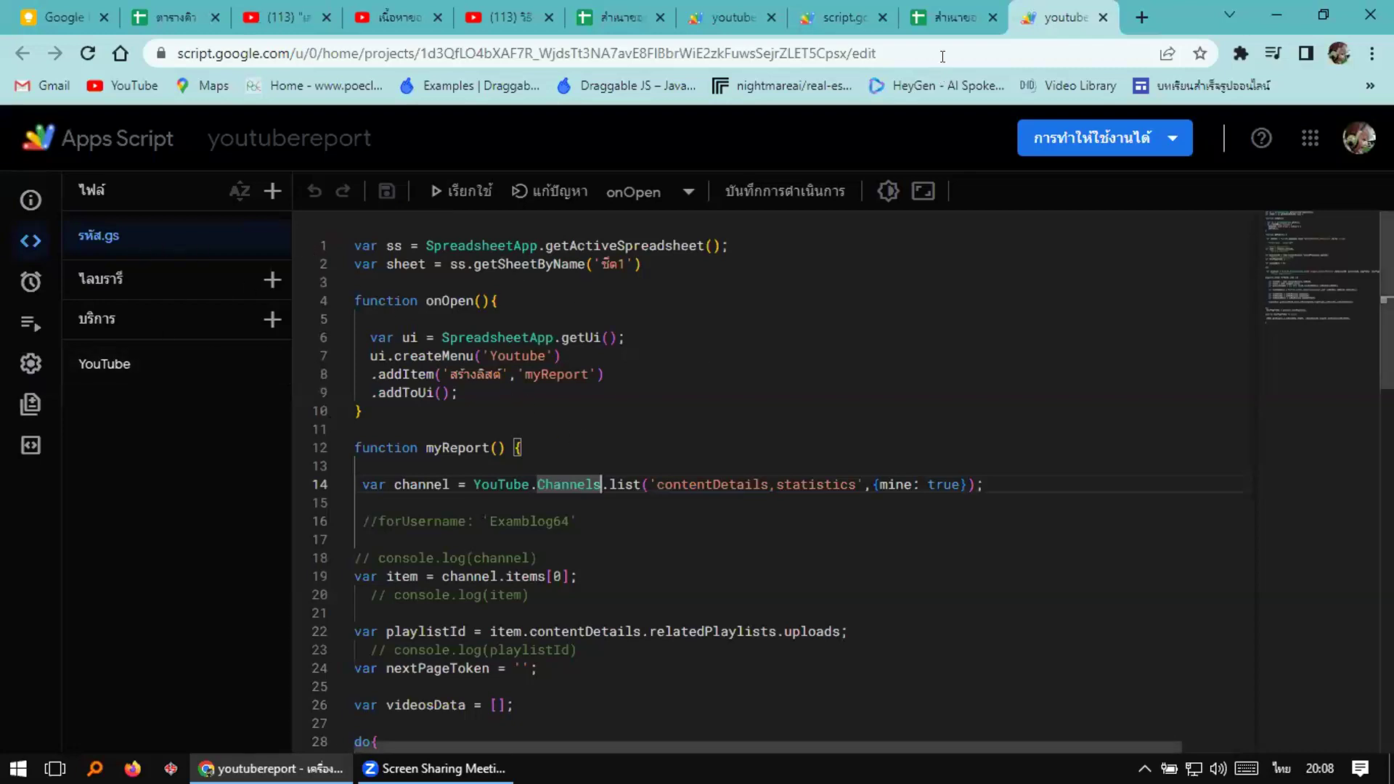
click(942, 17)
- Review the Video Id, Title, Publish, views, Likes and comment columns of the video list one by one
drag(116, 304, 752, 696)
click(445, 561)
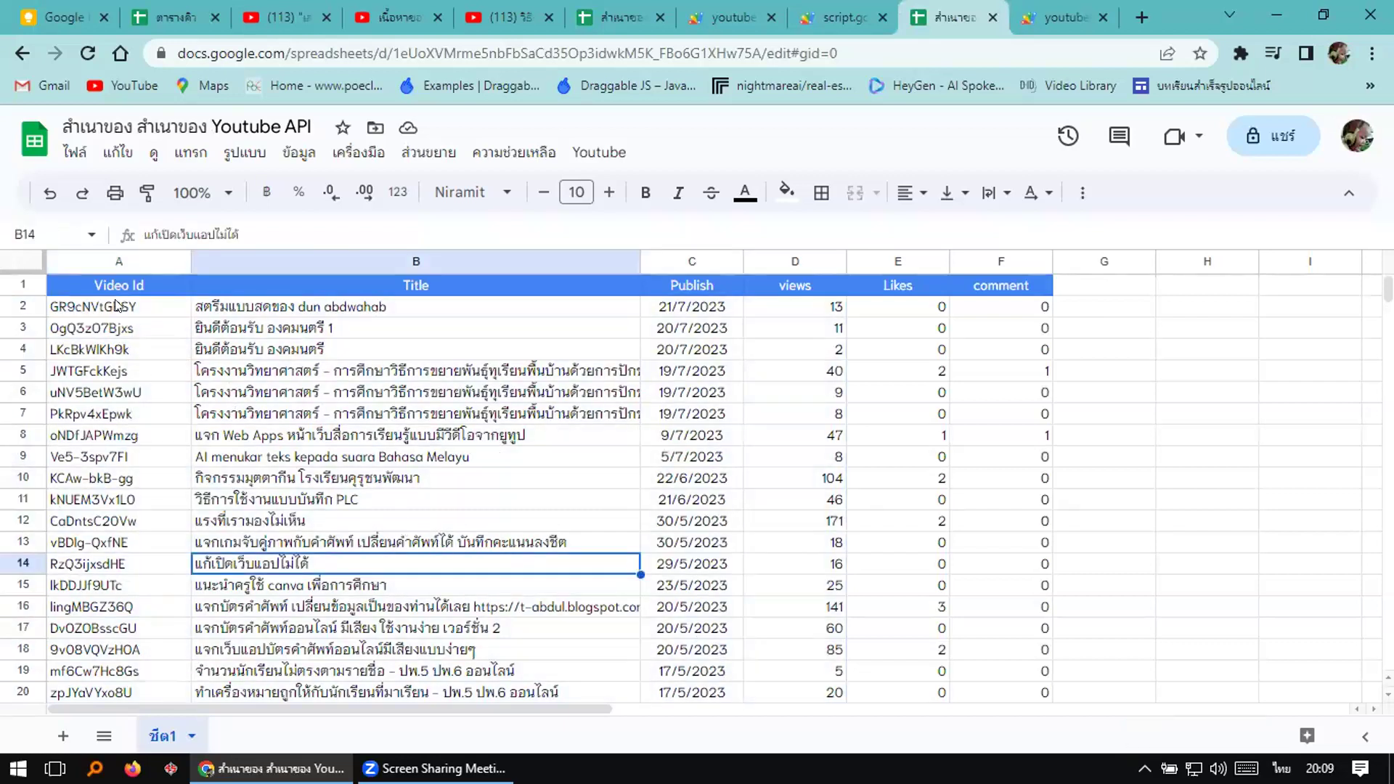
click(105, 280)
drag(105, 305, 116, 631)
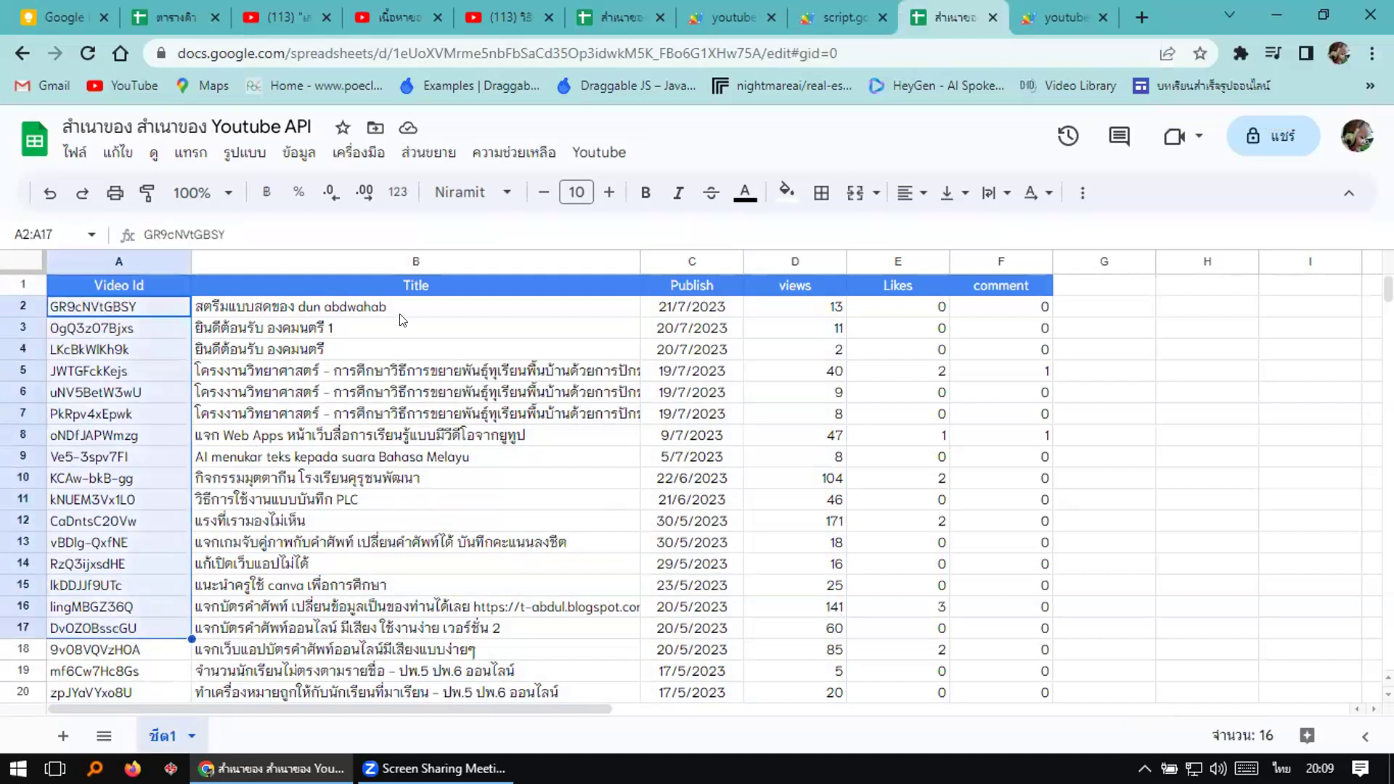
drag(399, 314, 414, 563)
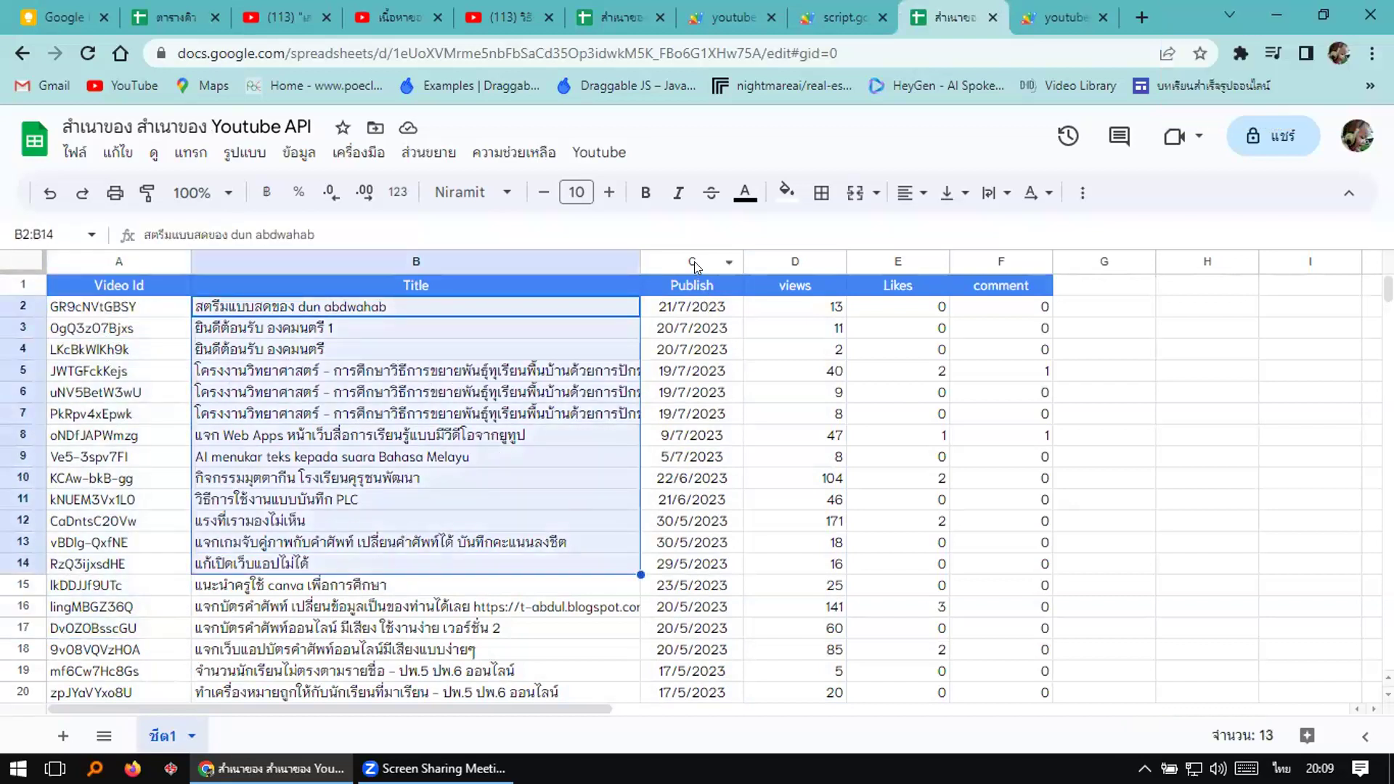
click(694, 261)
click(808, 260)
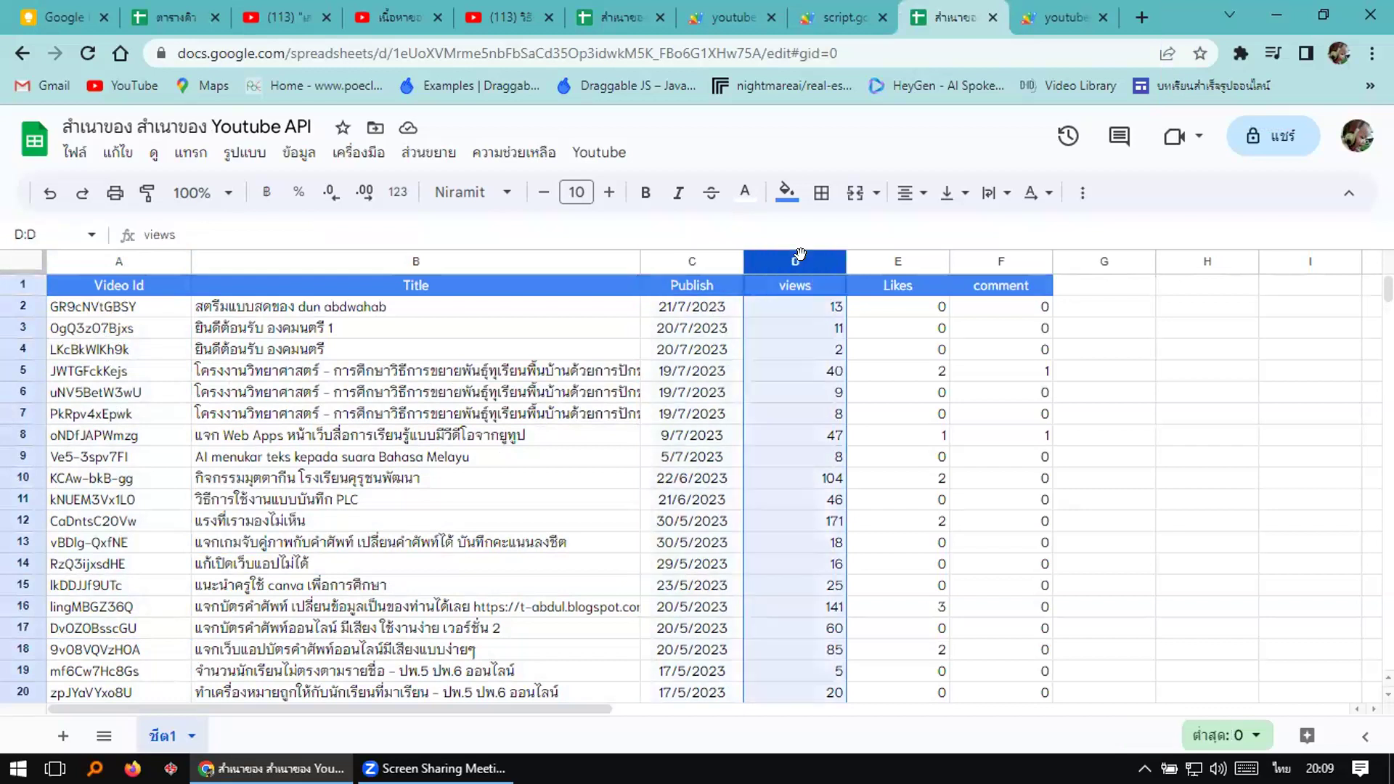
click(899, 260)
click(1002, 260)
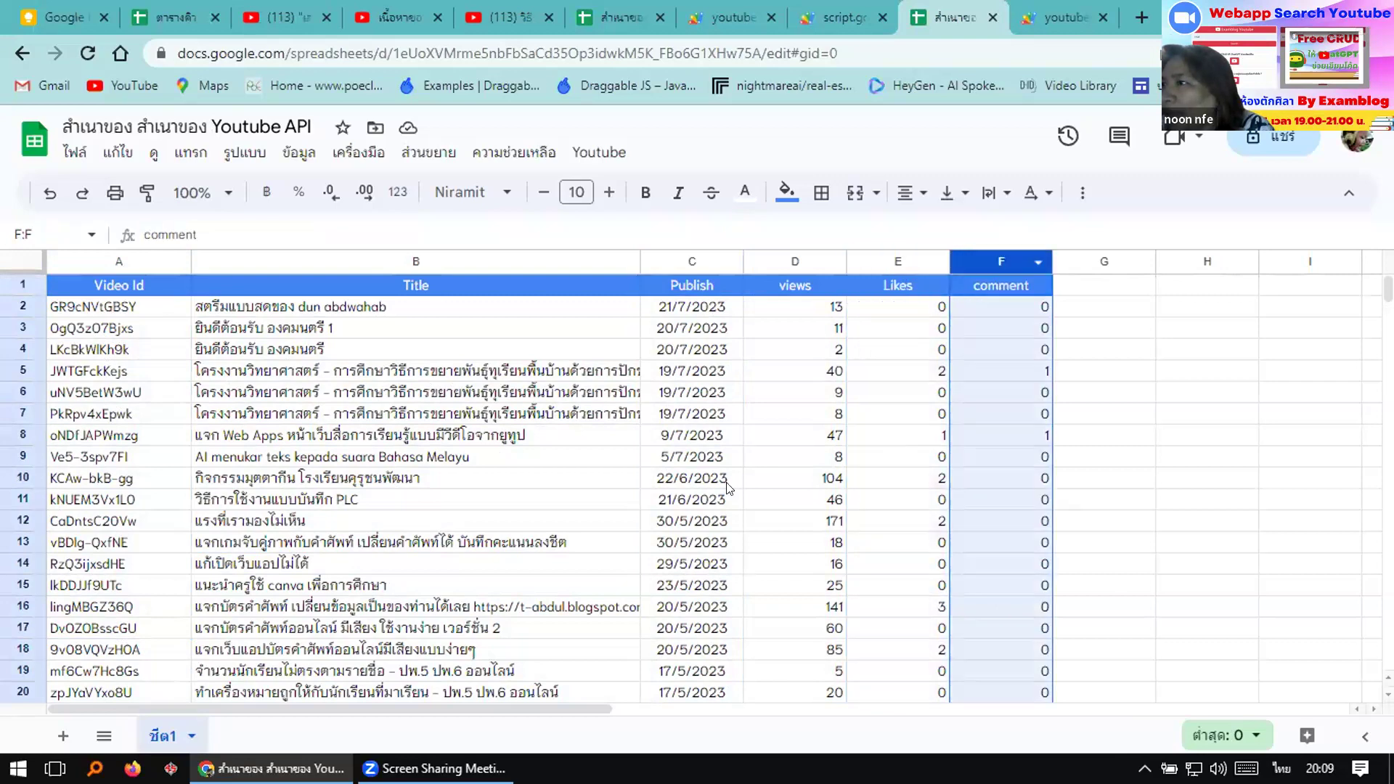
- Look through the whole video list down to its last filled row
scroll(728, 488, down, 20)
scroll(418, 516, down, 13)
scroll(418, 516, down, 20)
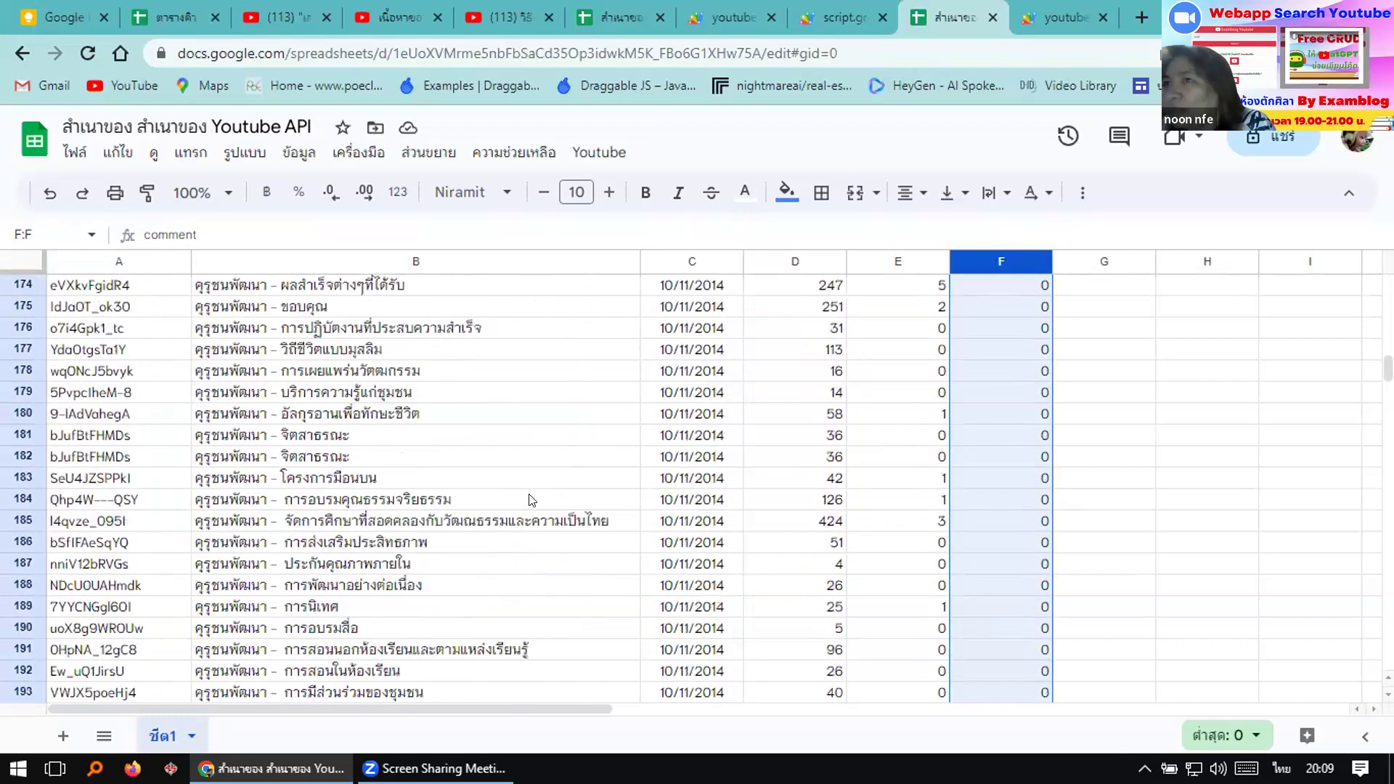
scroll(532, 500, down, 20)
scroll(532, 499, down, 11)
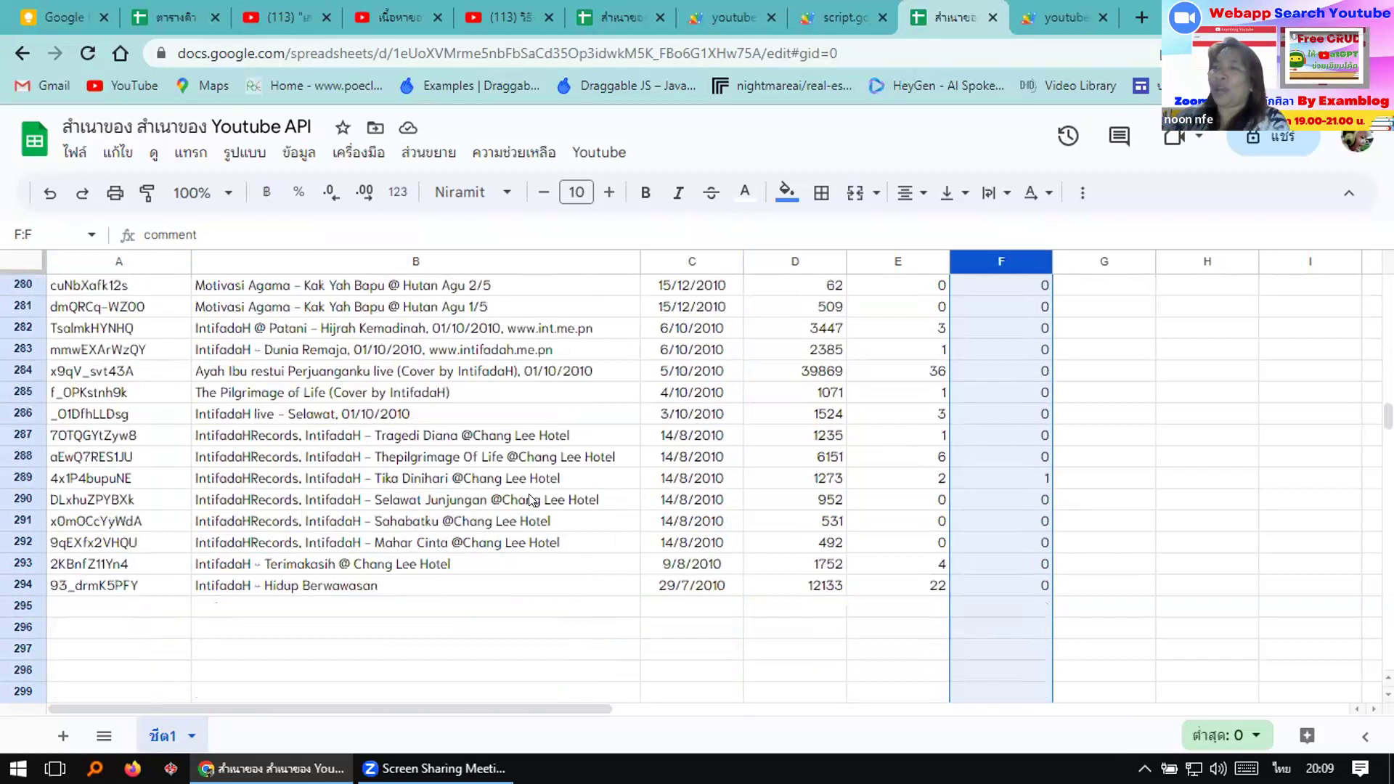
scroll(539, 498, up, 2)
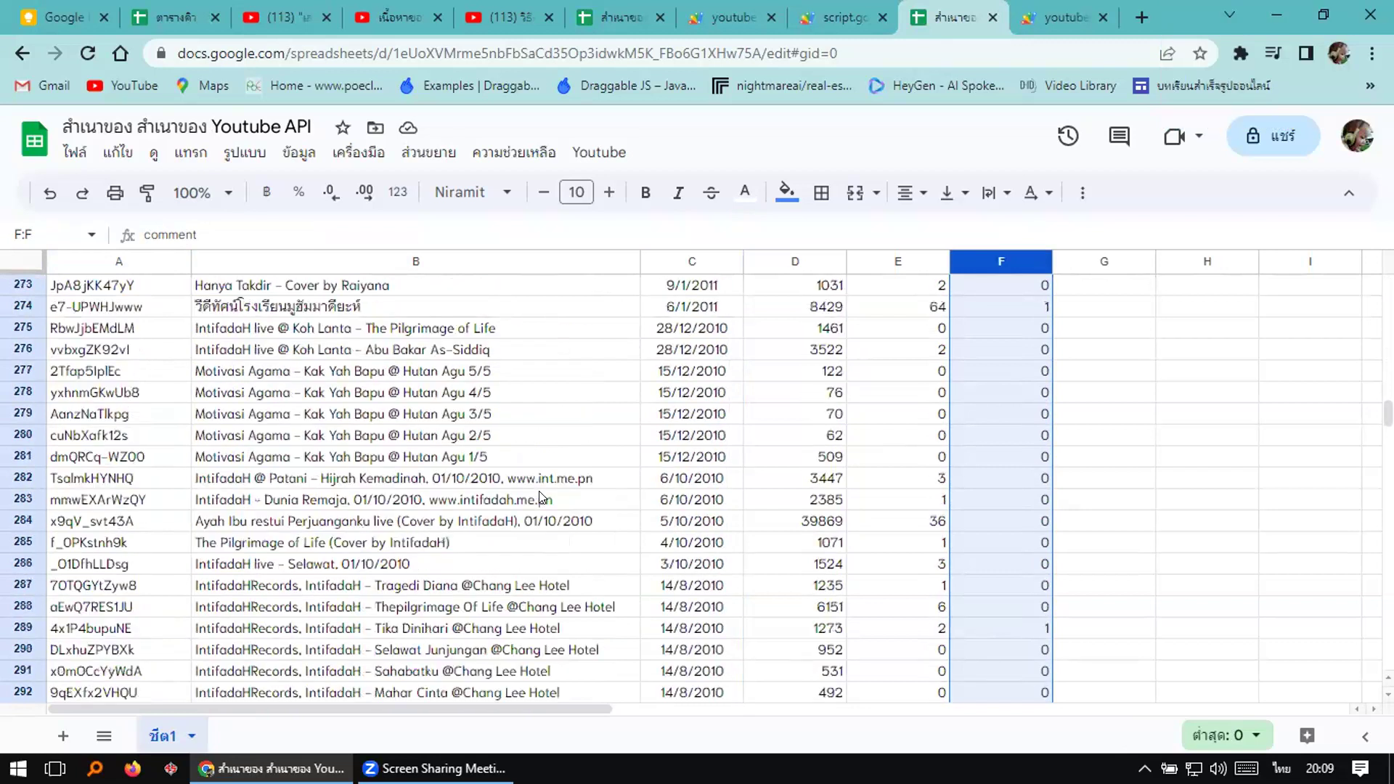
- Check the Search Examblog Youtube sheet and the video search web app, and return to the Youtube API sheet
click(613, 19)
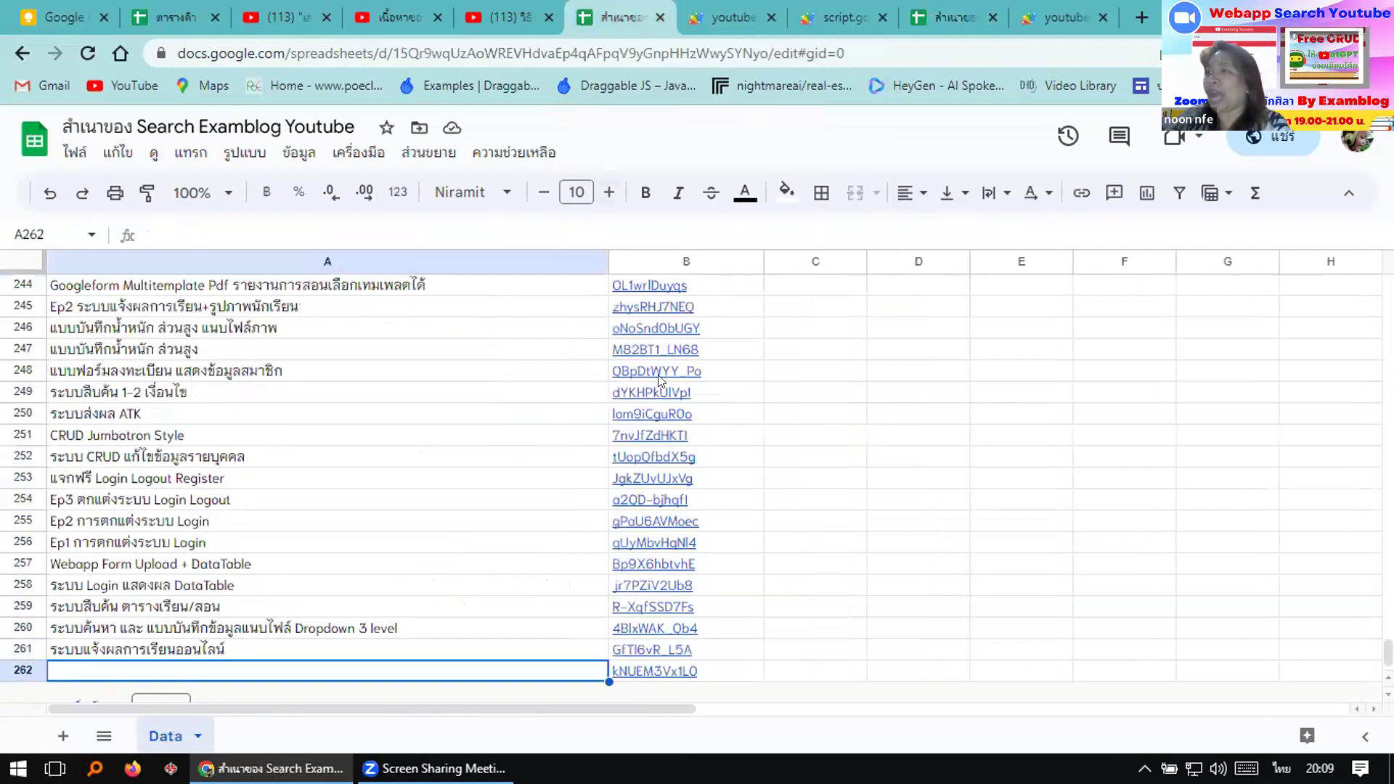
click(839, 16)
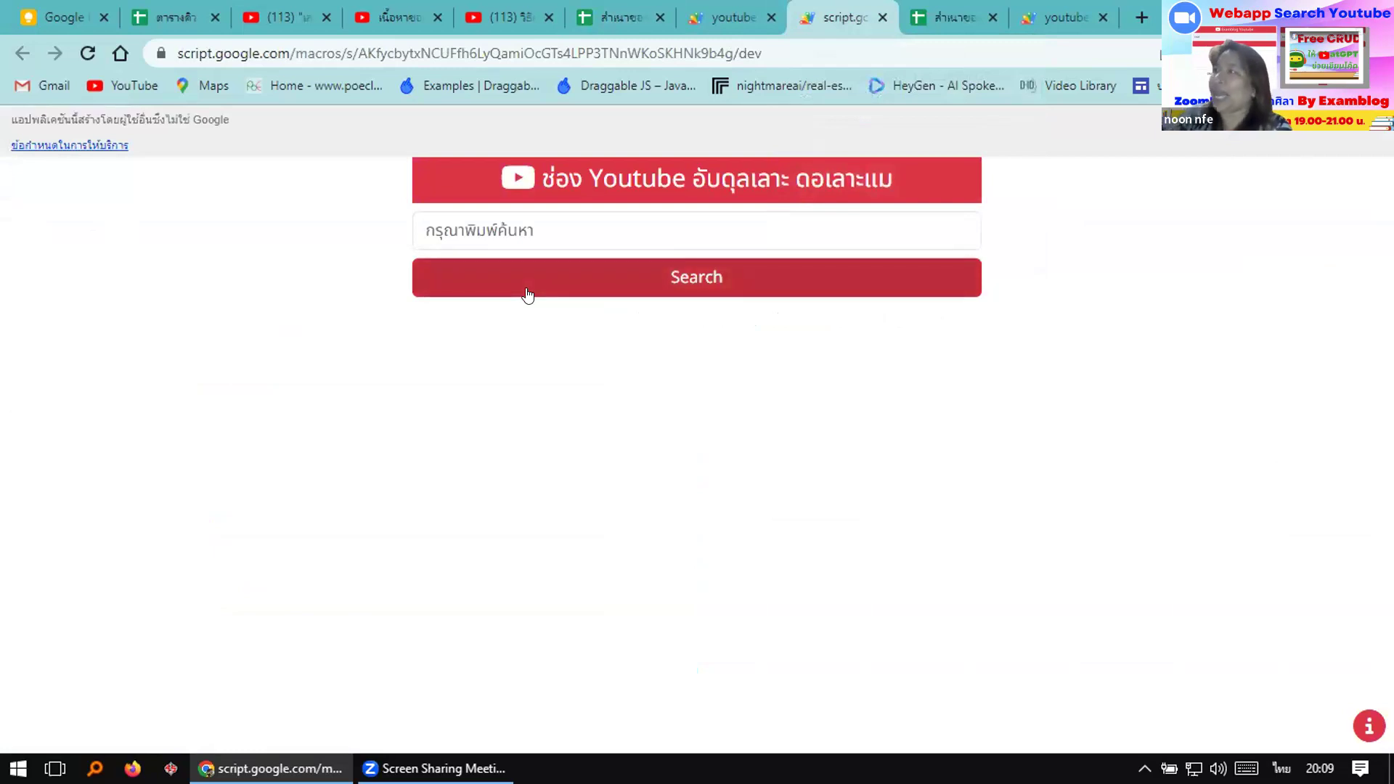
click(955, 10)
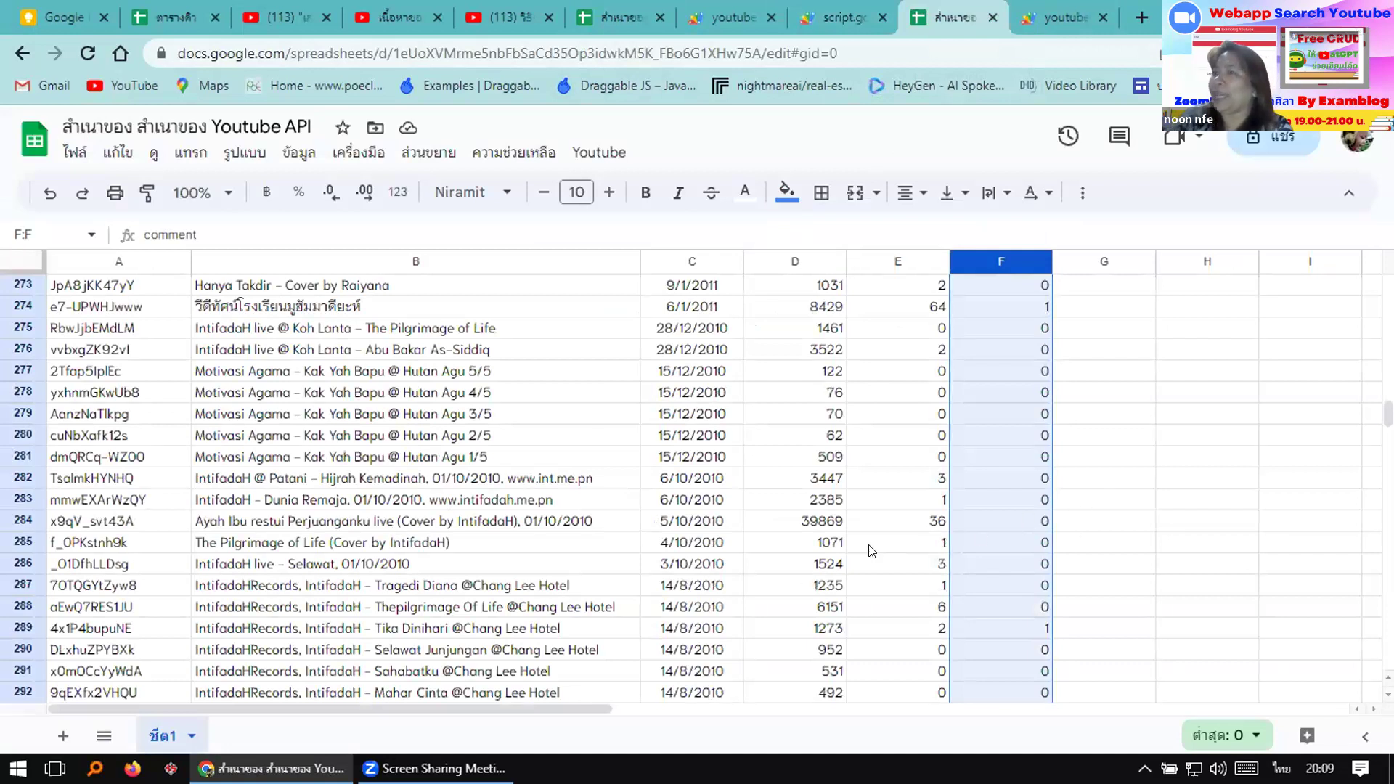
- Return to the start of the video list and examine the custom Youtube menu with its สร้างลิสต์ command
scroll(871, 550, up, 10)
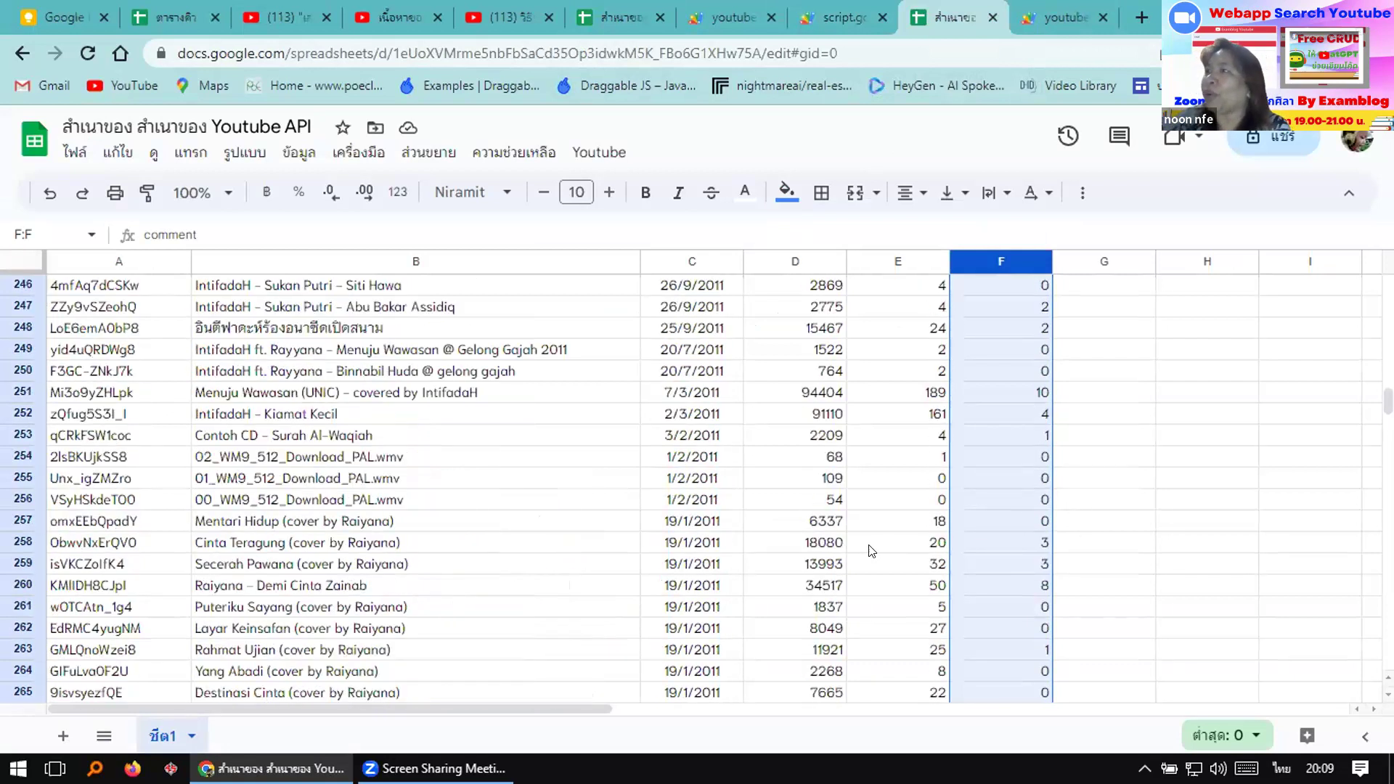
scroll(838, 484, up, 13)
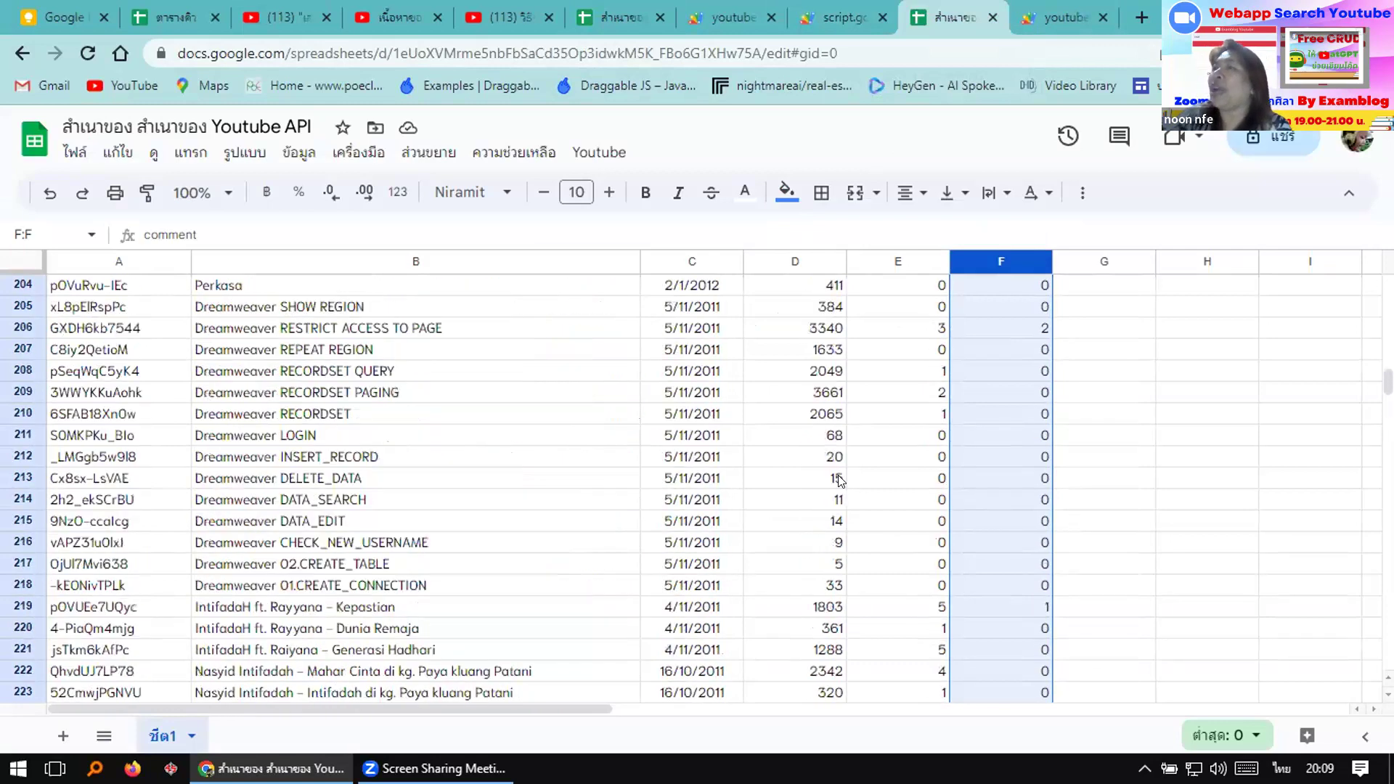
scroll(838, 476, up, 20)
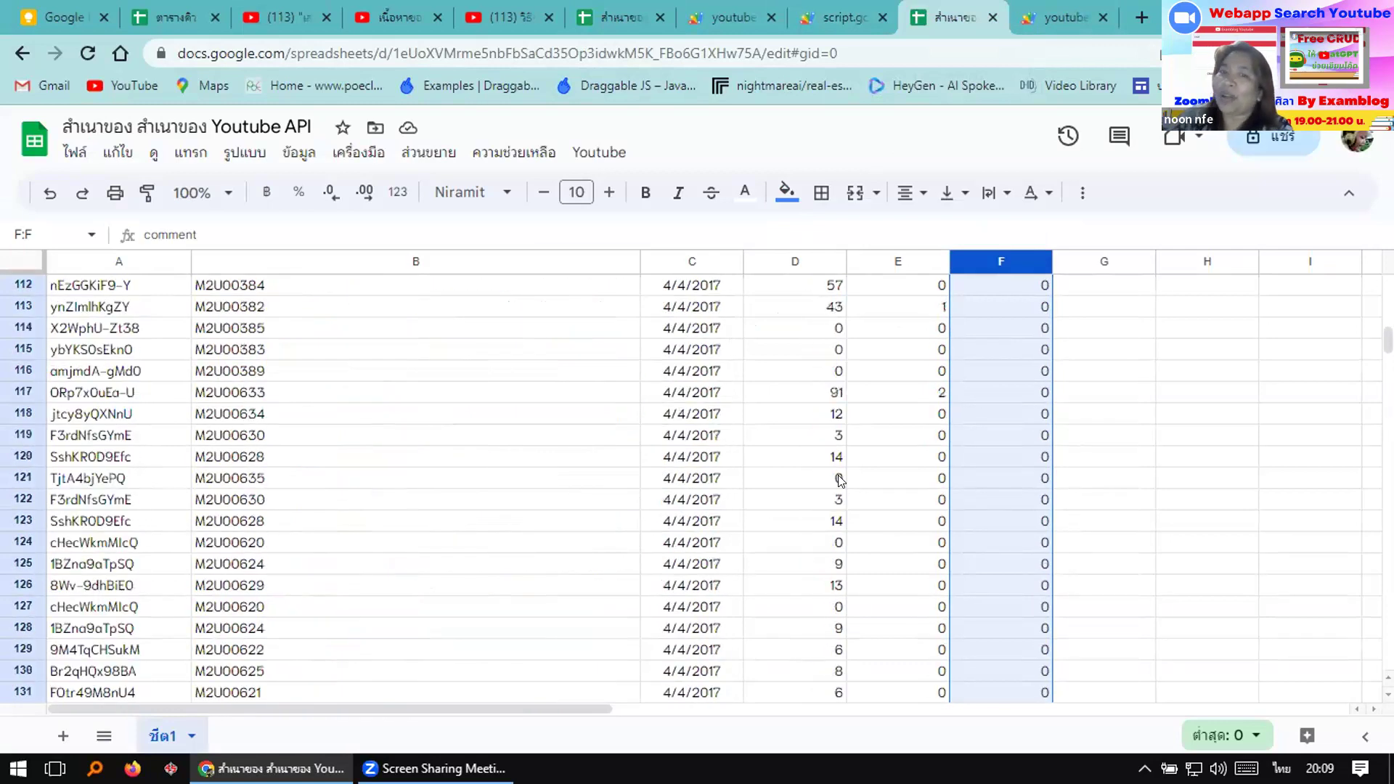
scroll(840, 479, up, 15)
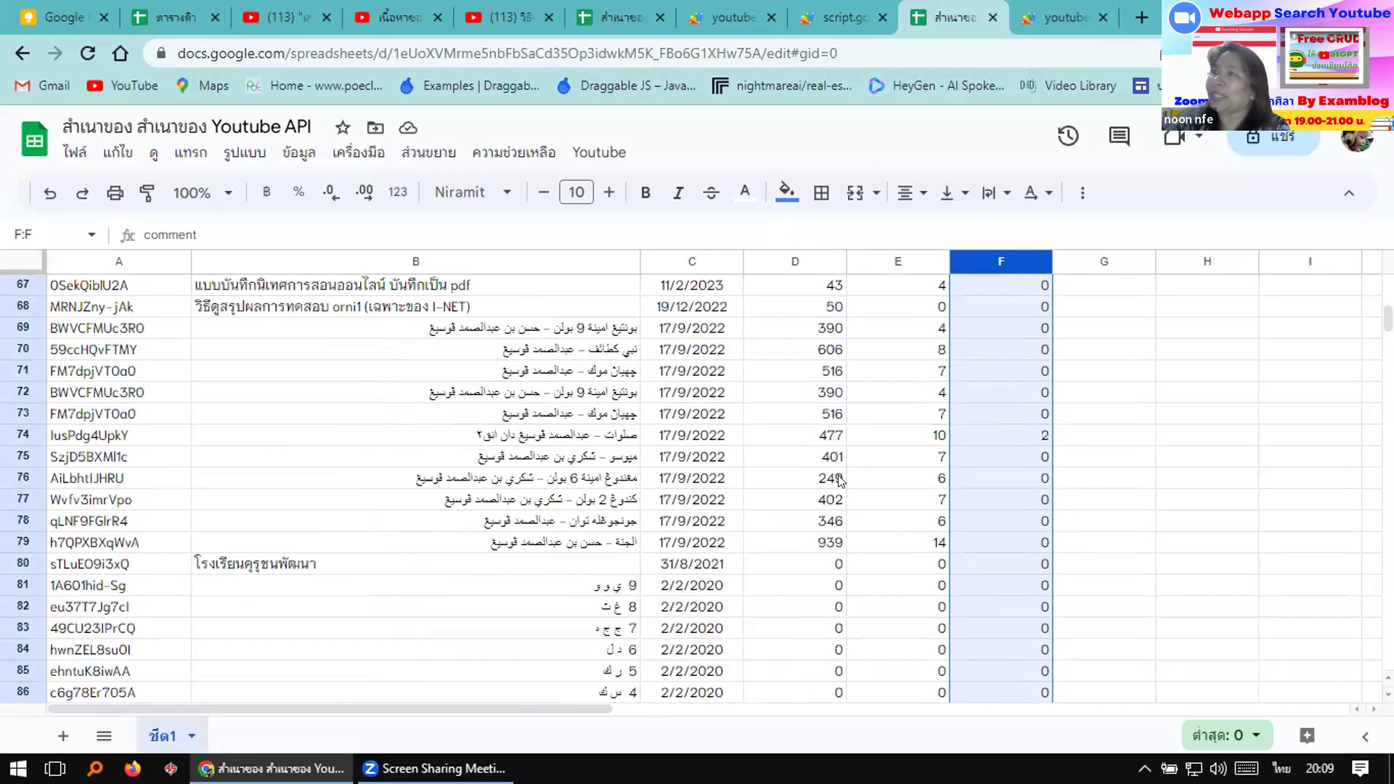
scroll(839, 480, up, 20)
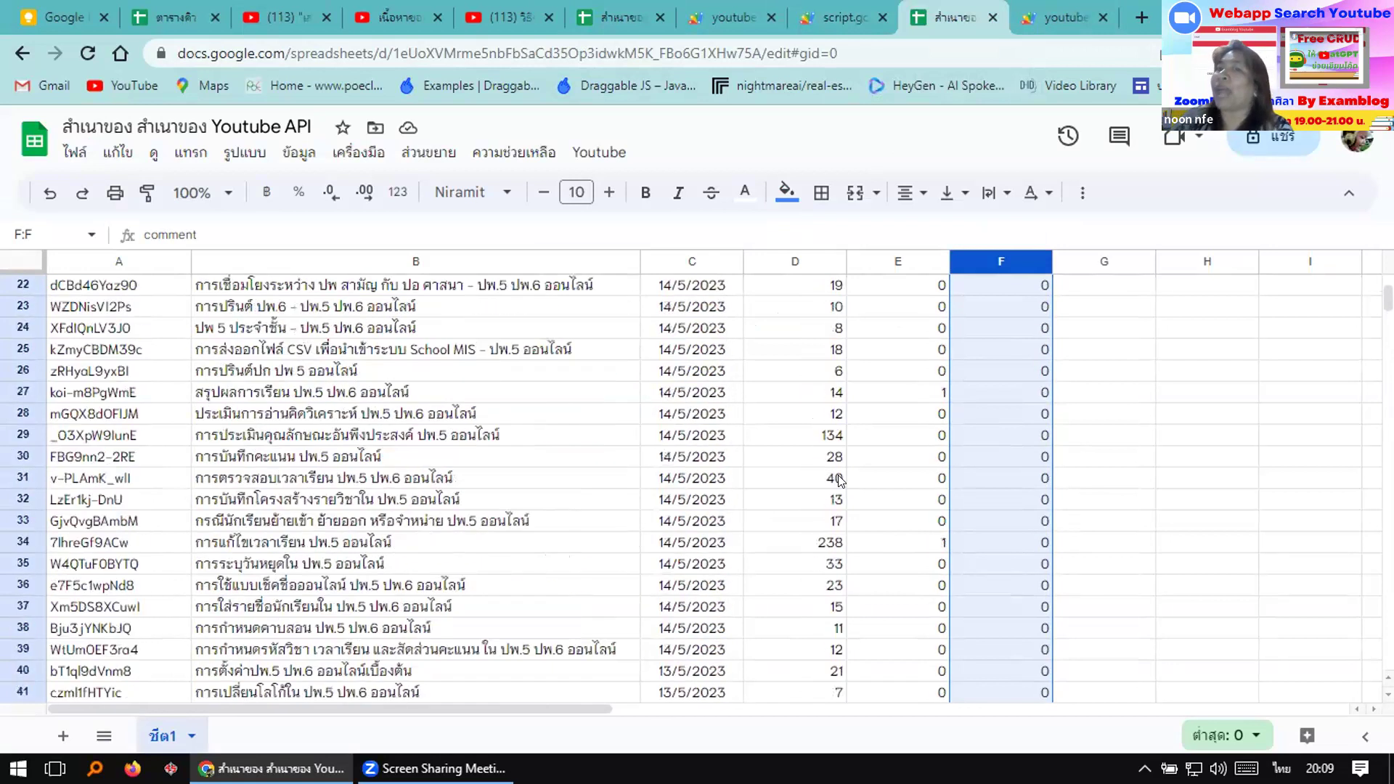
scroll(840, 479, up, 2)
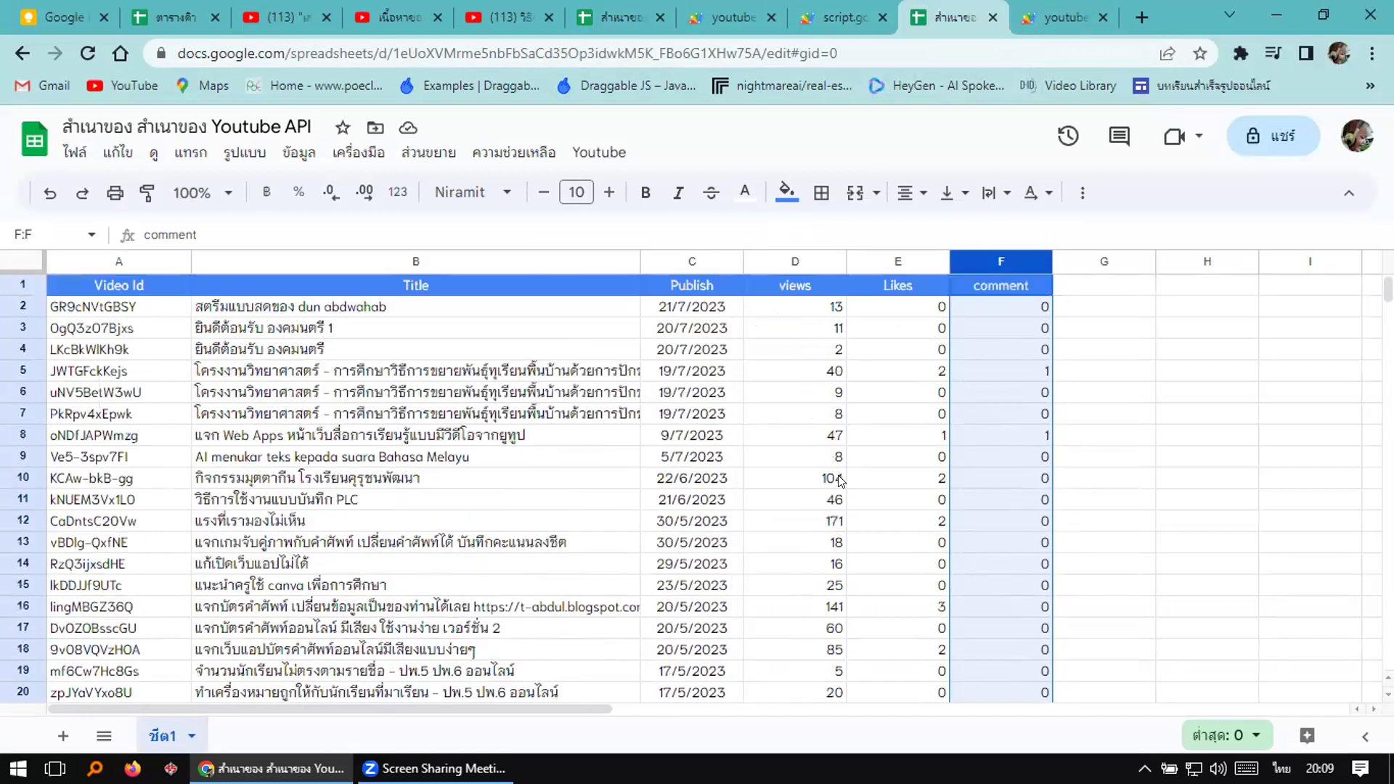
click(599, 152)
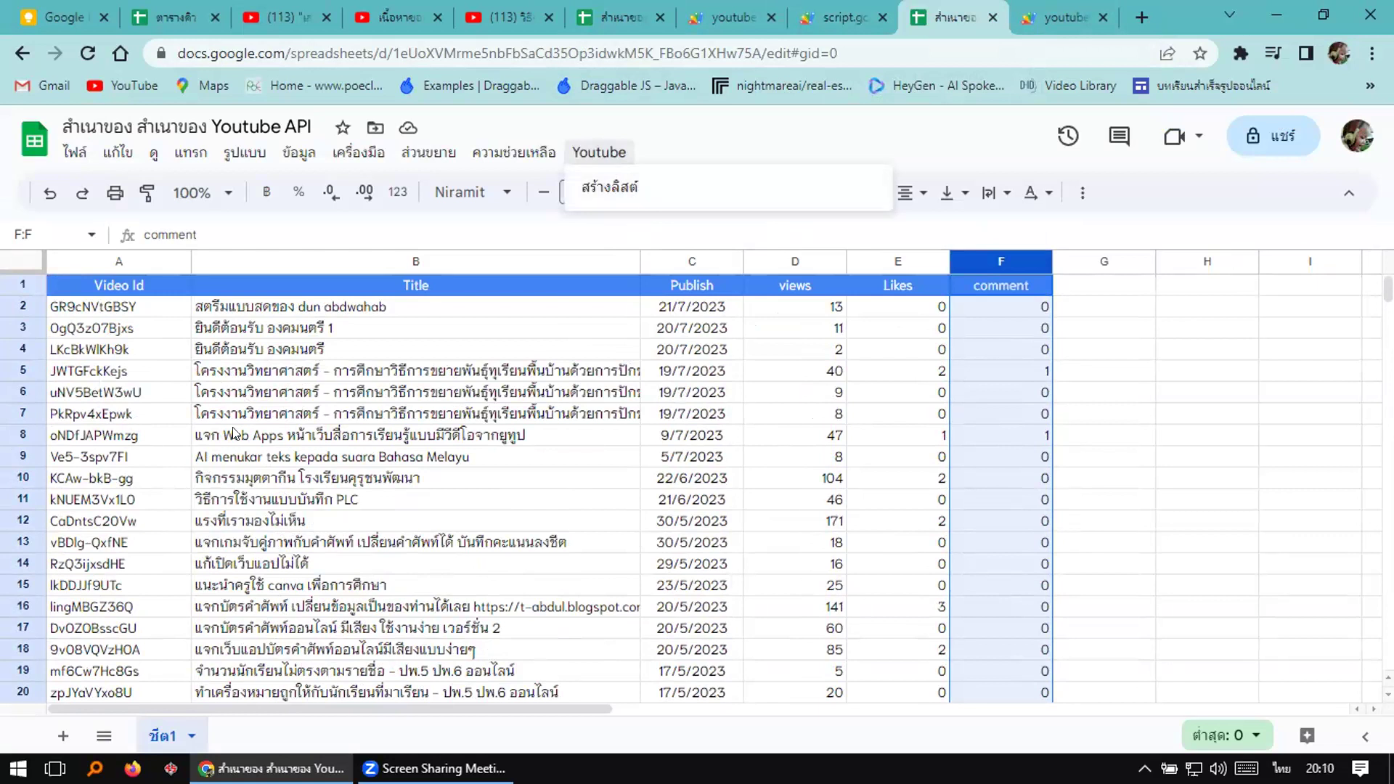
click(207, 351)
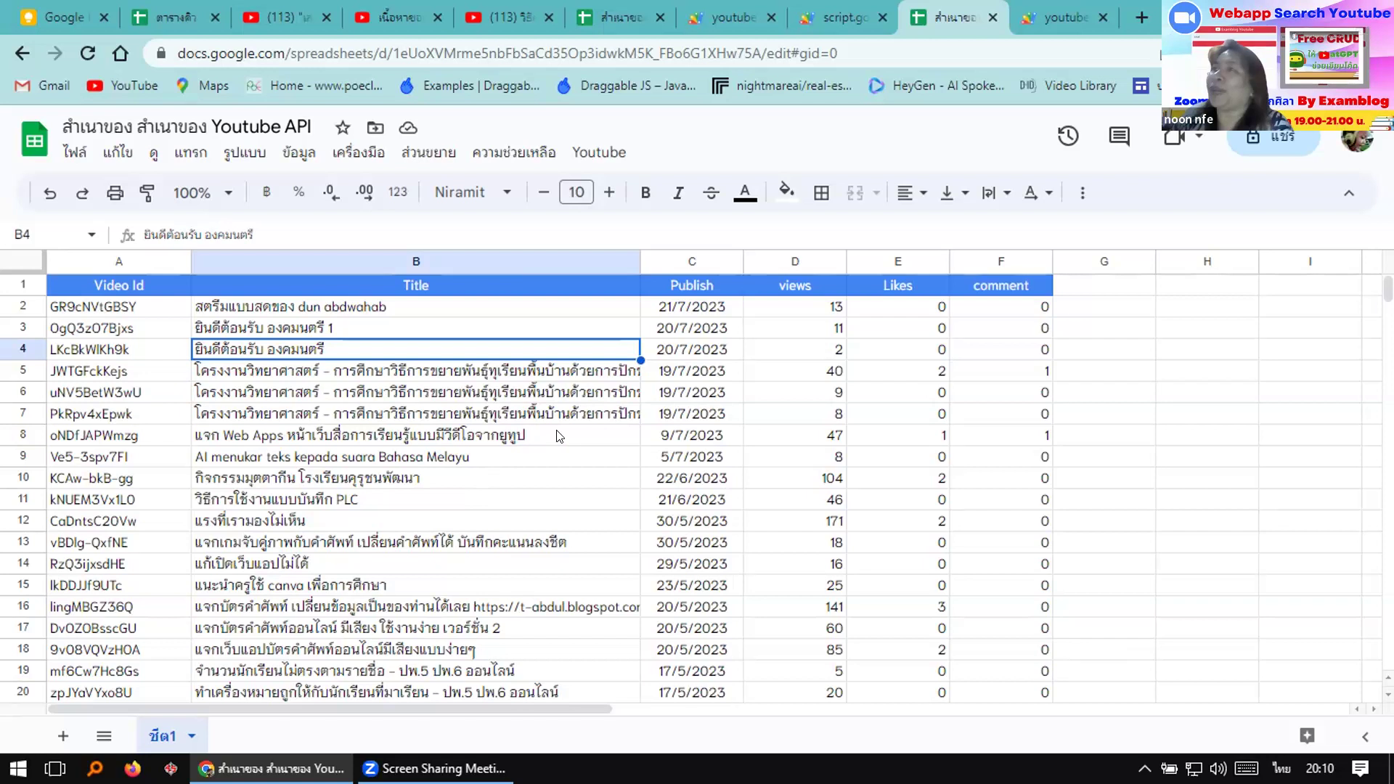
click(610, 154)
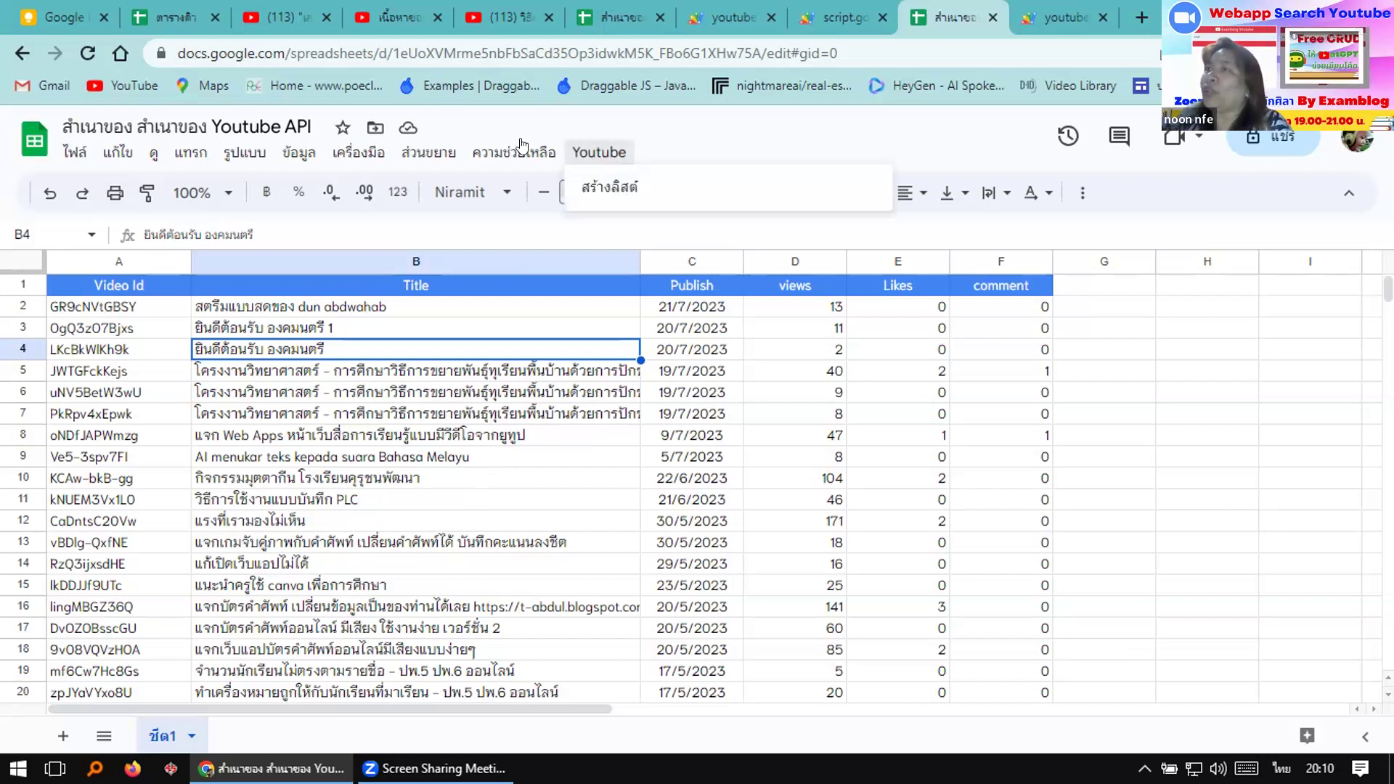
click(702, 144)
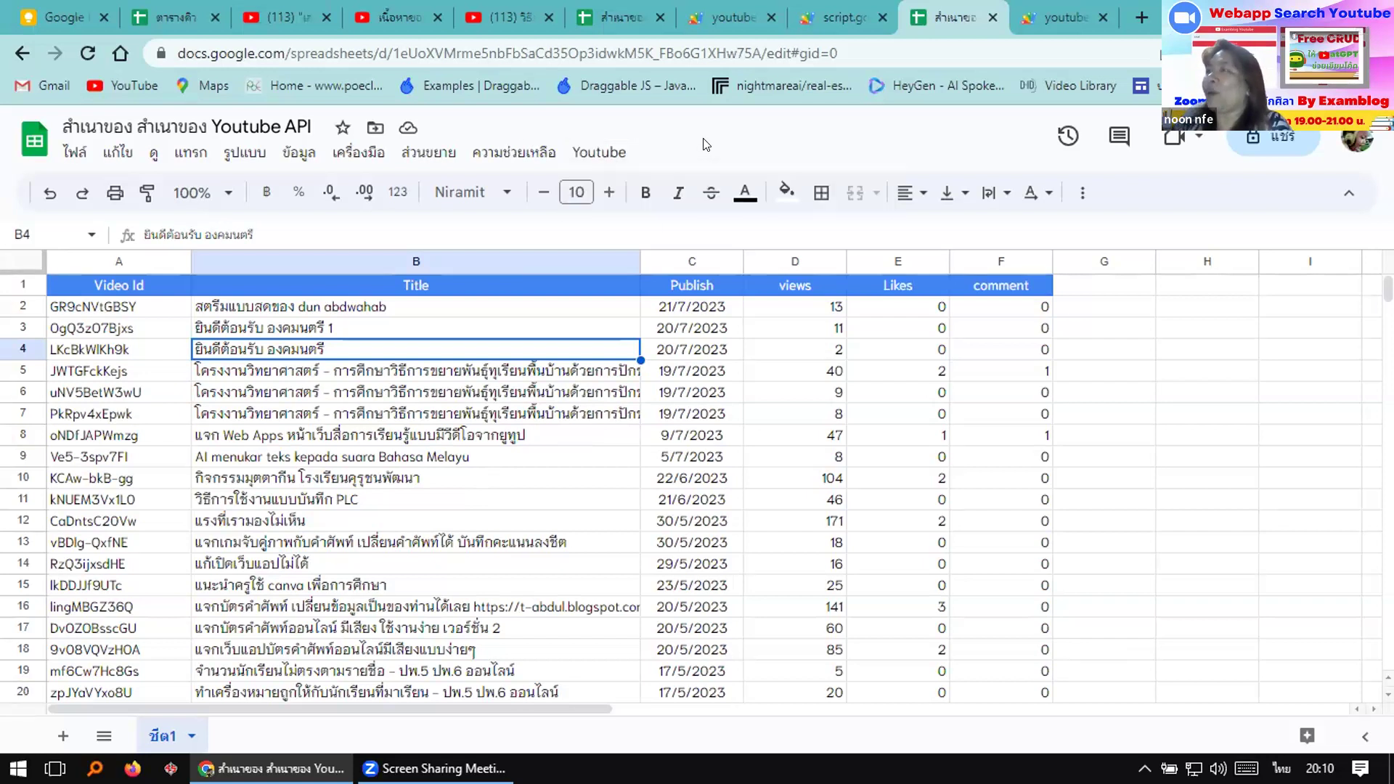
click(602, 153)
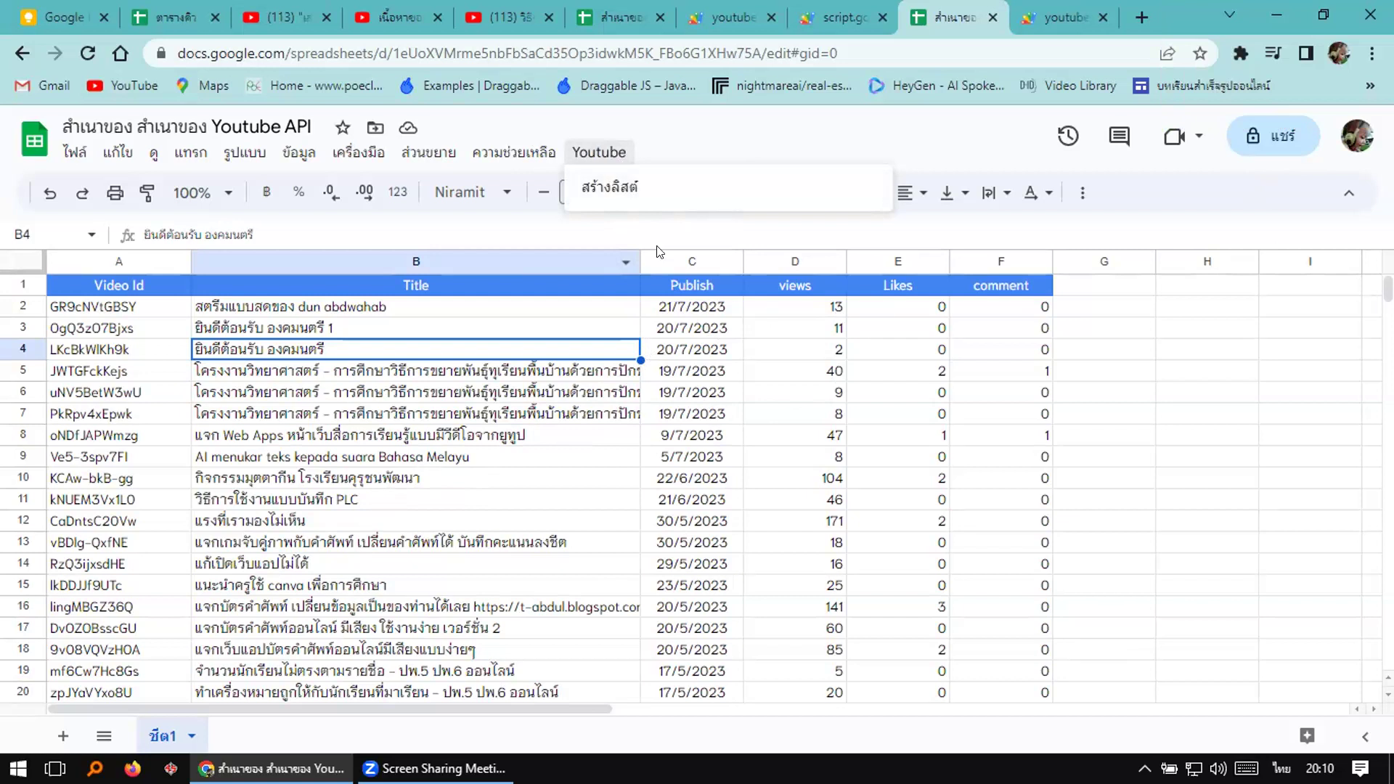
click(779, 144)
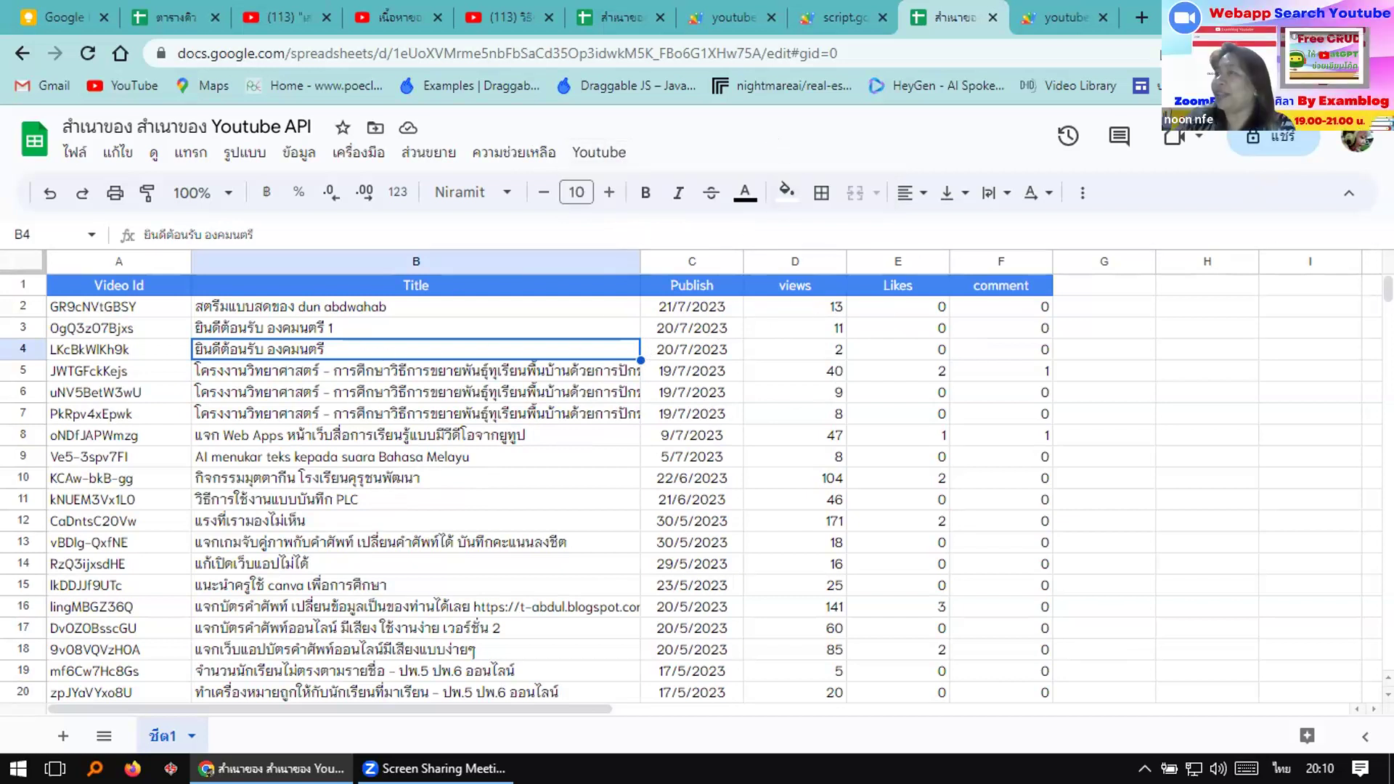
- Examine the myReport function in the youtubereport script, including the getRange call that writes videosData to the sheet
click(1062, 12)
scroll(587, 568, down, 2)
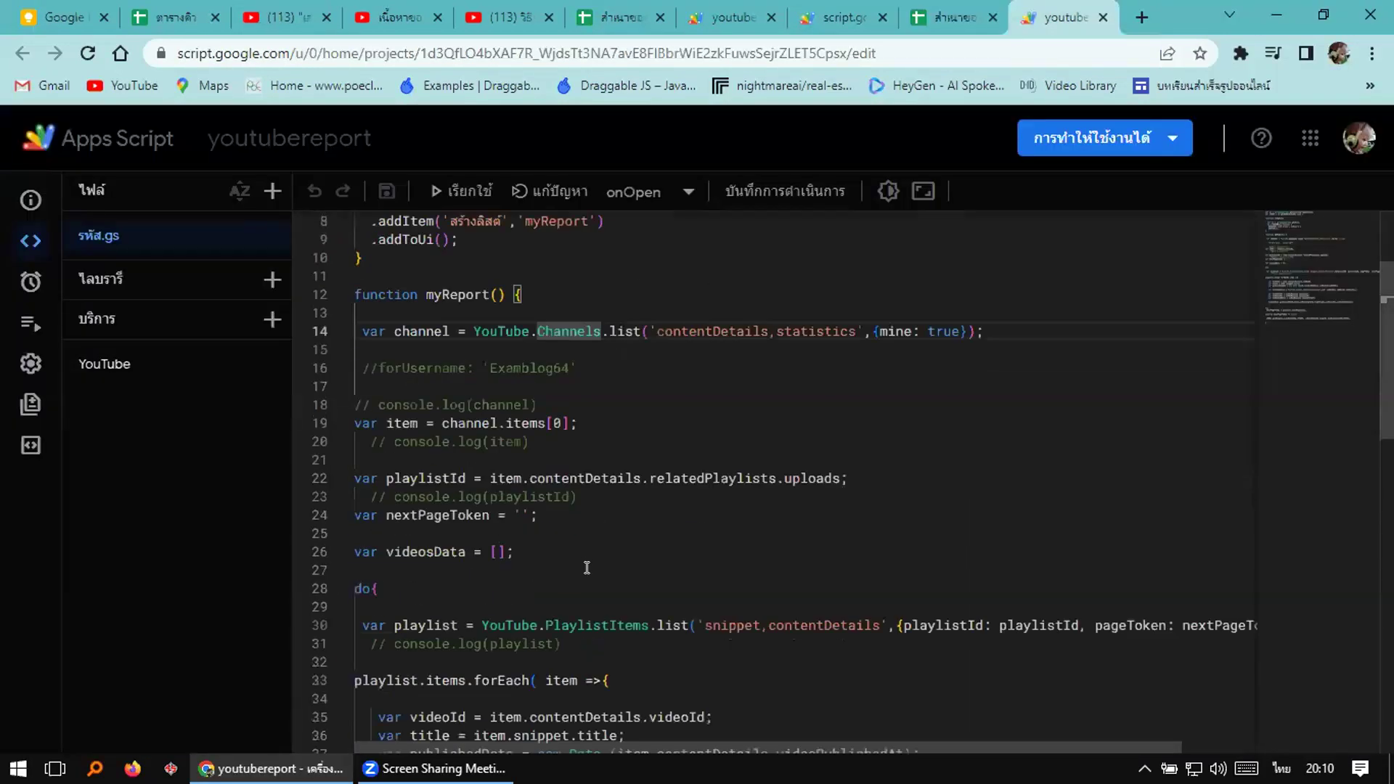
scroll(587, 568, down, 10)
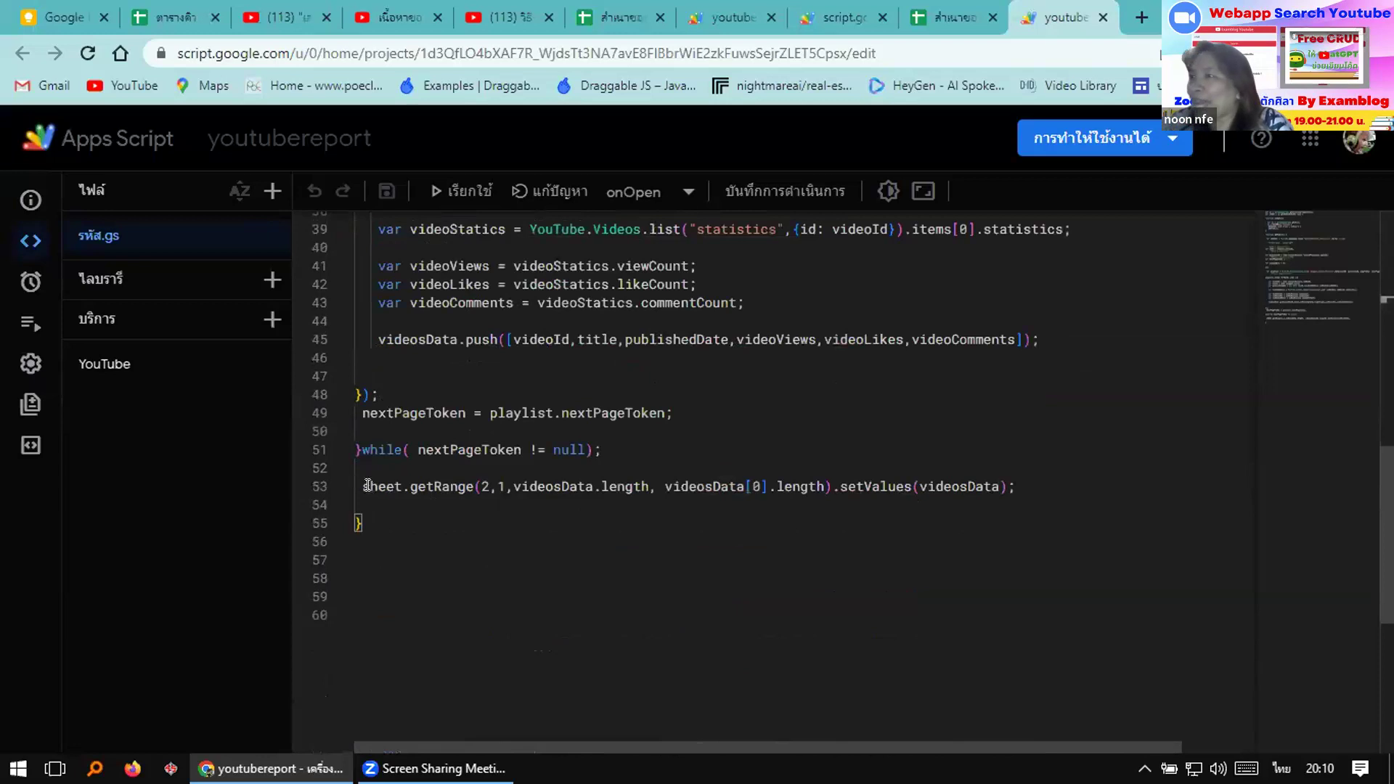
click(370, 485)
click(443, 486)
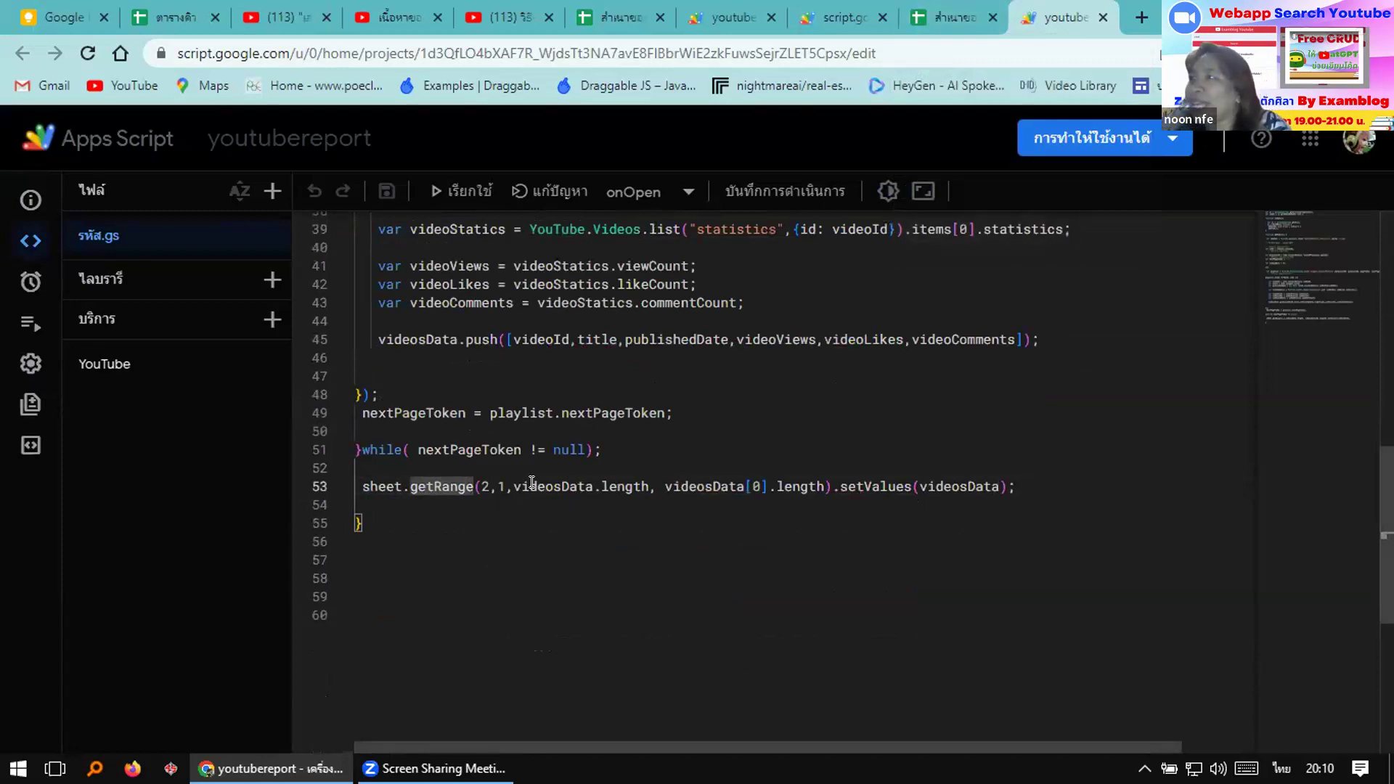
scroll(532, 483, up, 10)
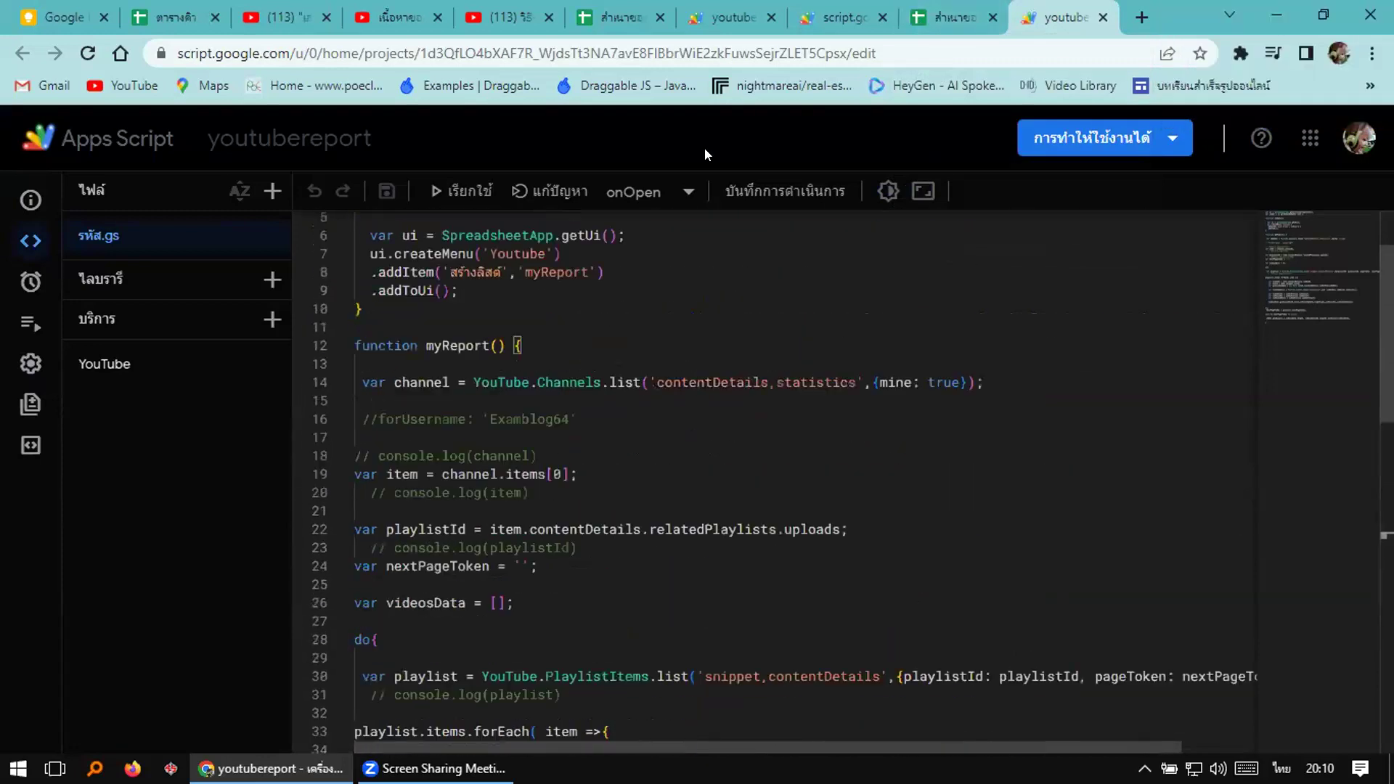
- Return to the Youtube API sheet, examine the dates in the Publish column, and check the custom Youtube menu's command
click(932, 16)
click(677, 260)
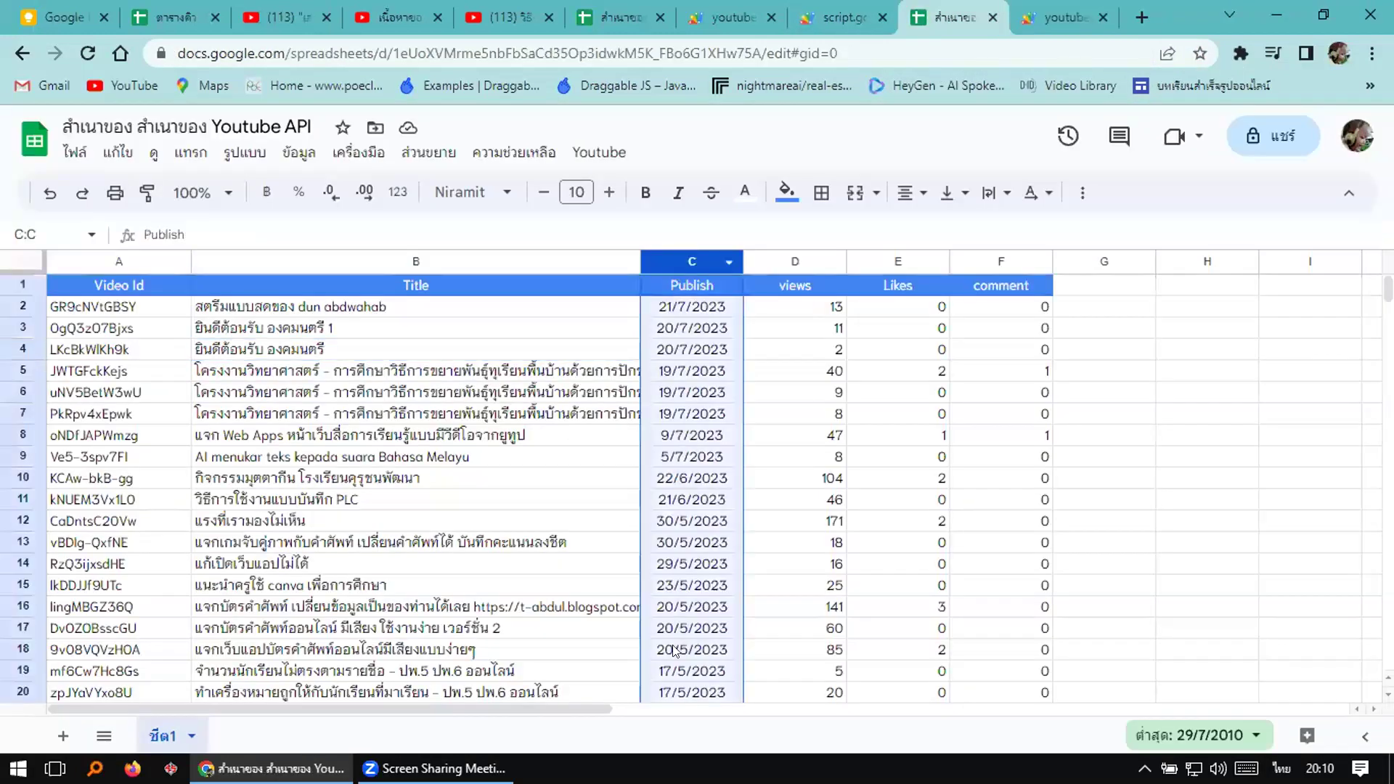
scroll(673, 592, down, 5)
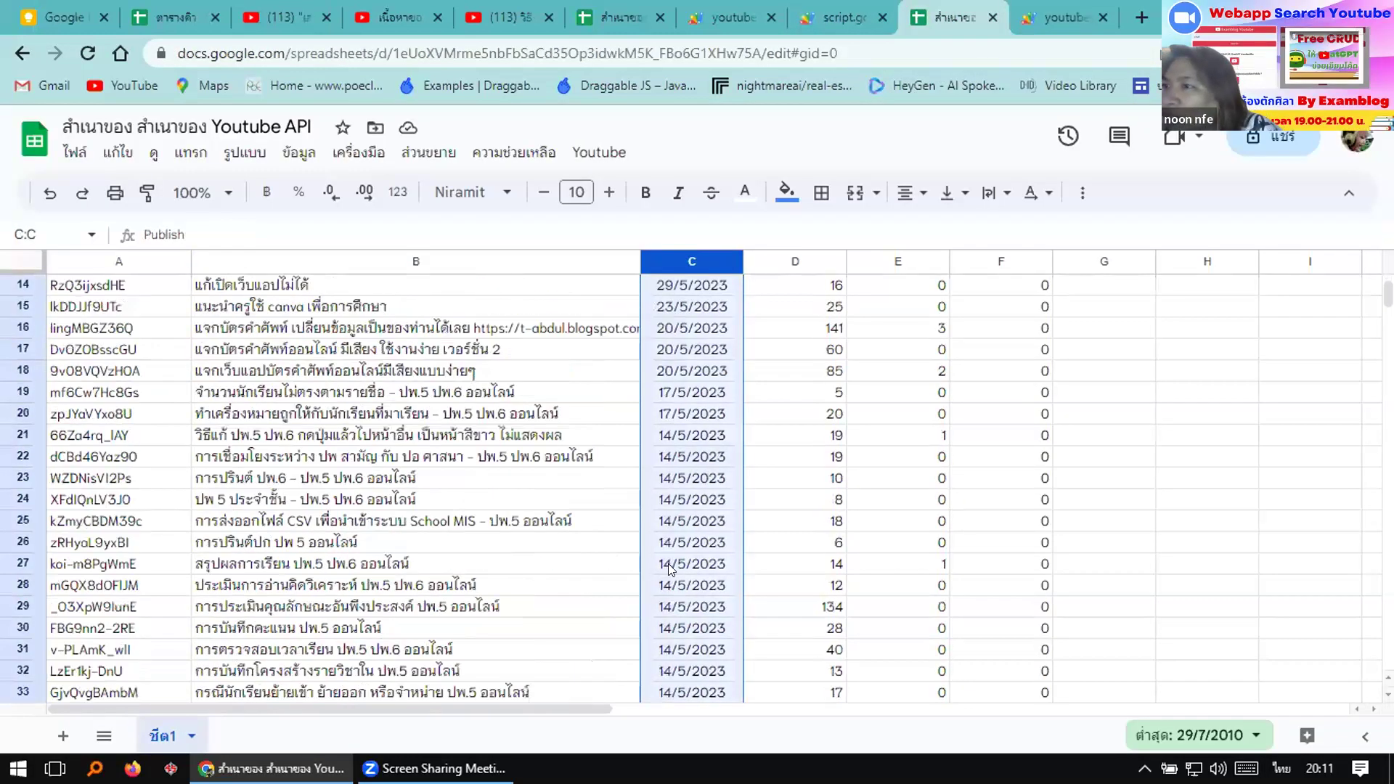
scroll(668, 563, up, 5)
click(595, 153)
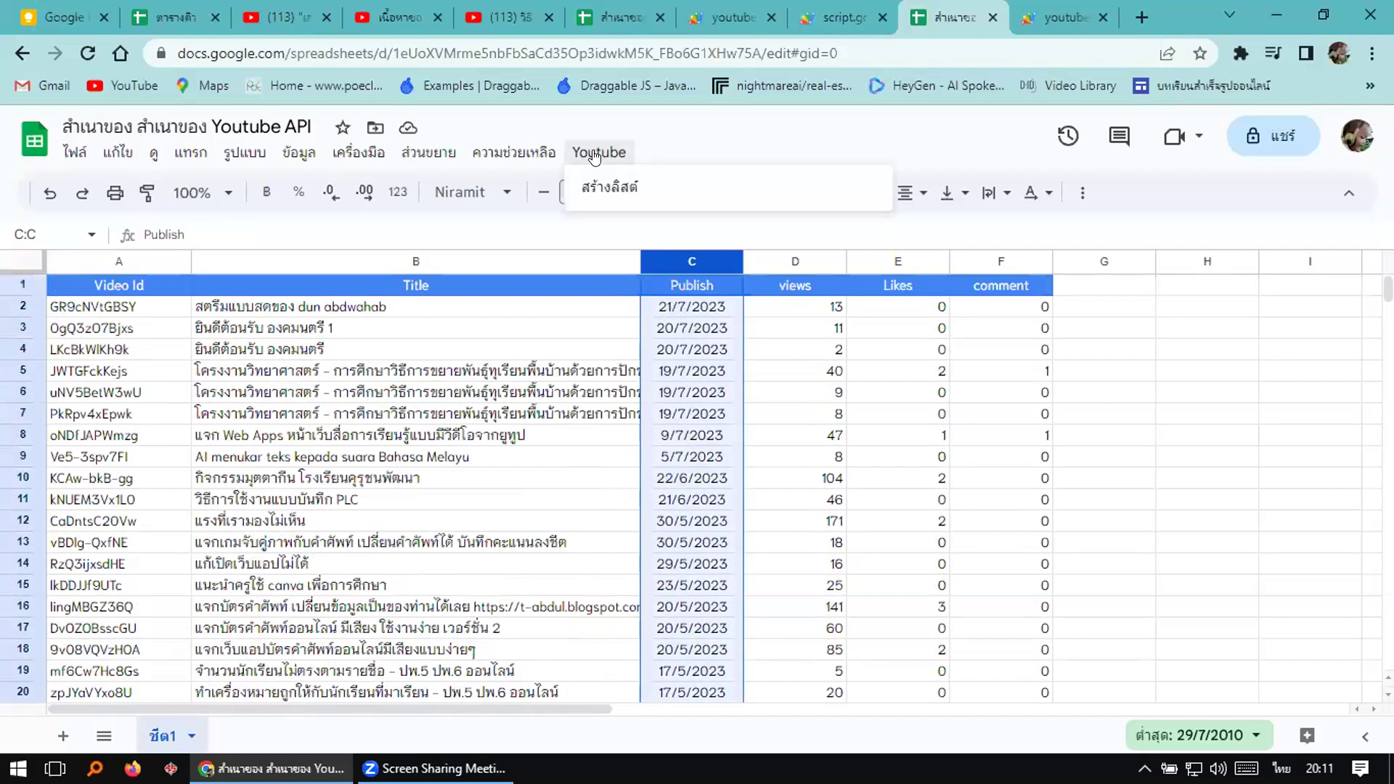
click(782, 143)
- Go to the last filled entry of the video list and select its whole row 294
drag(1387, 289, 1369, 432)
scroll(155, 651, up, 17)
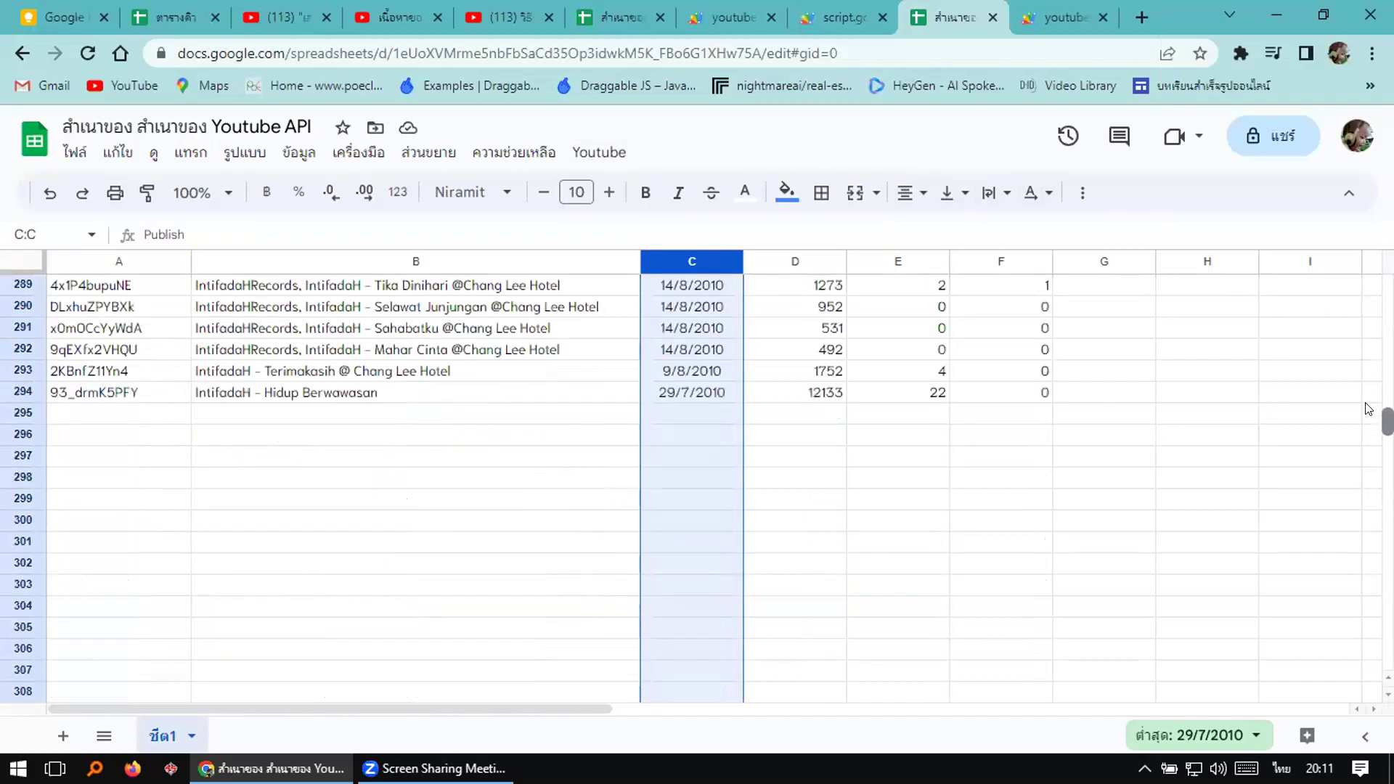
scroll(154, 651, down, 4)
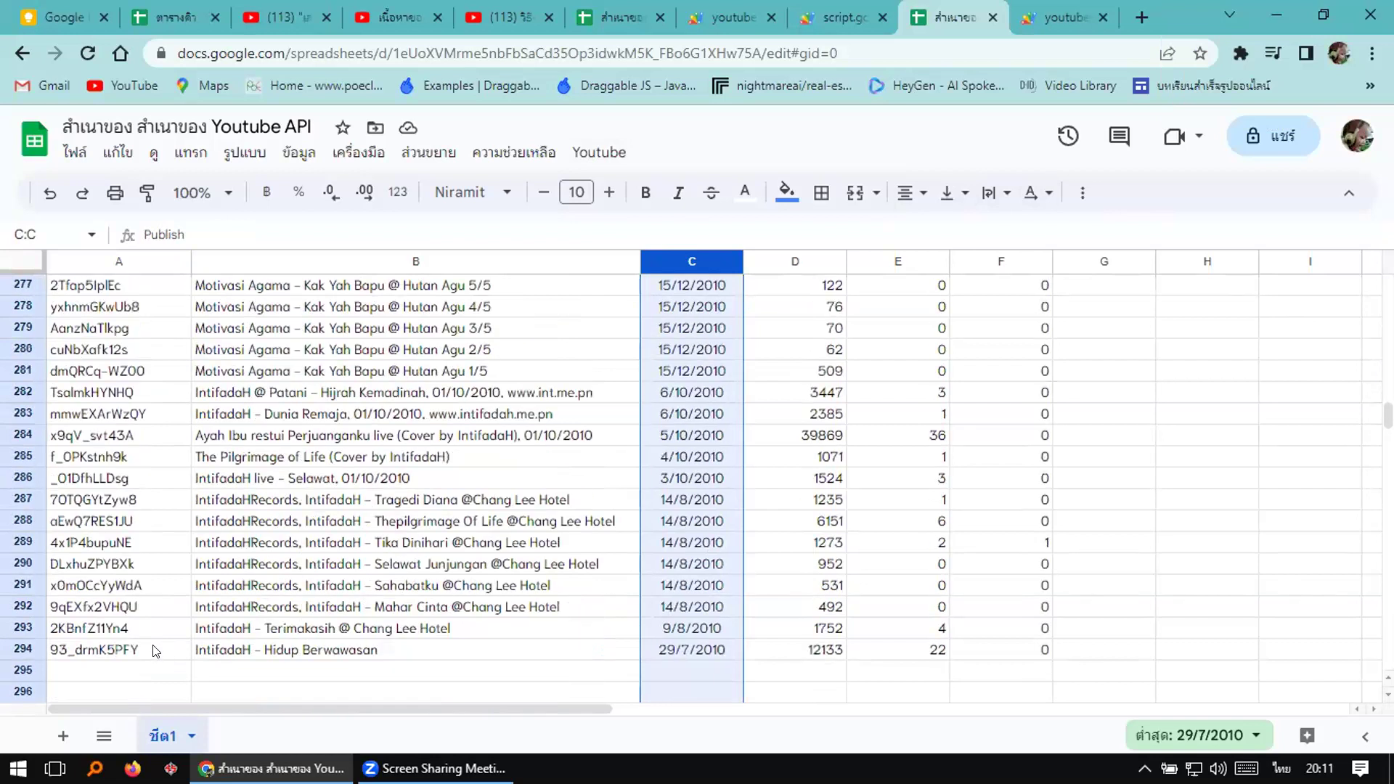
click(23, 648)
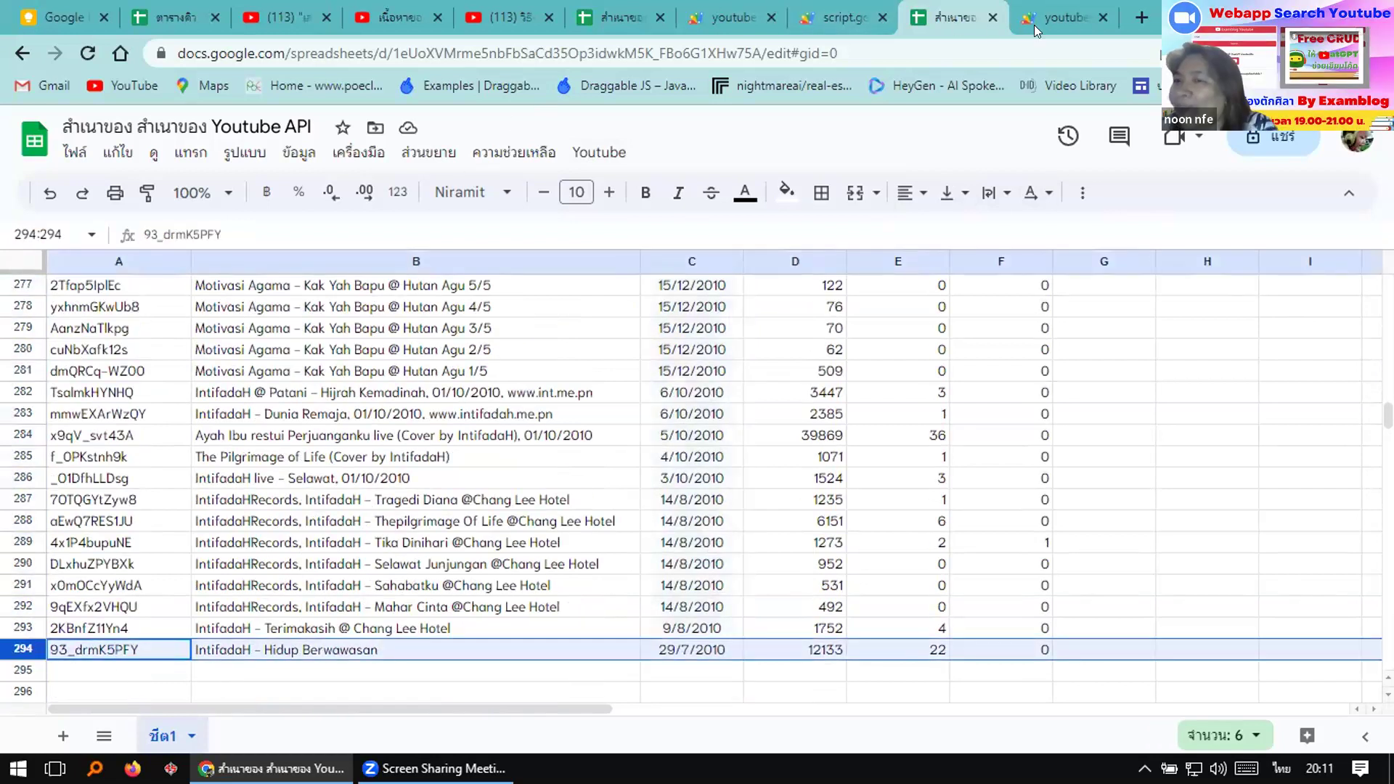
- Run the custom สร้างลิสต์ command to build the channel's video list
click(598, 152)
click(622, 194)
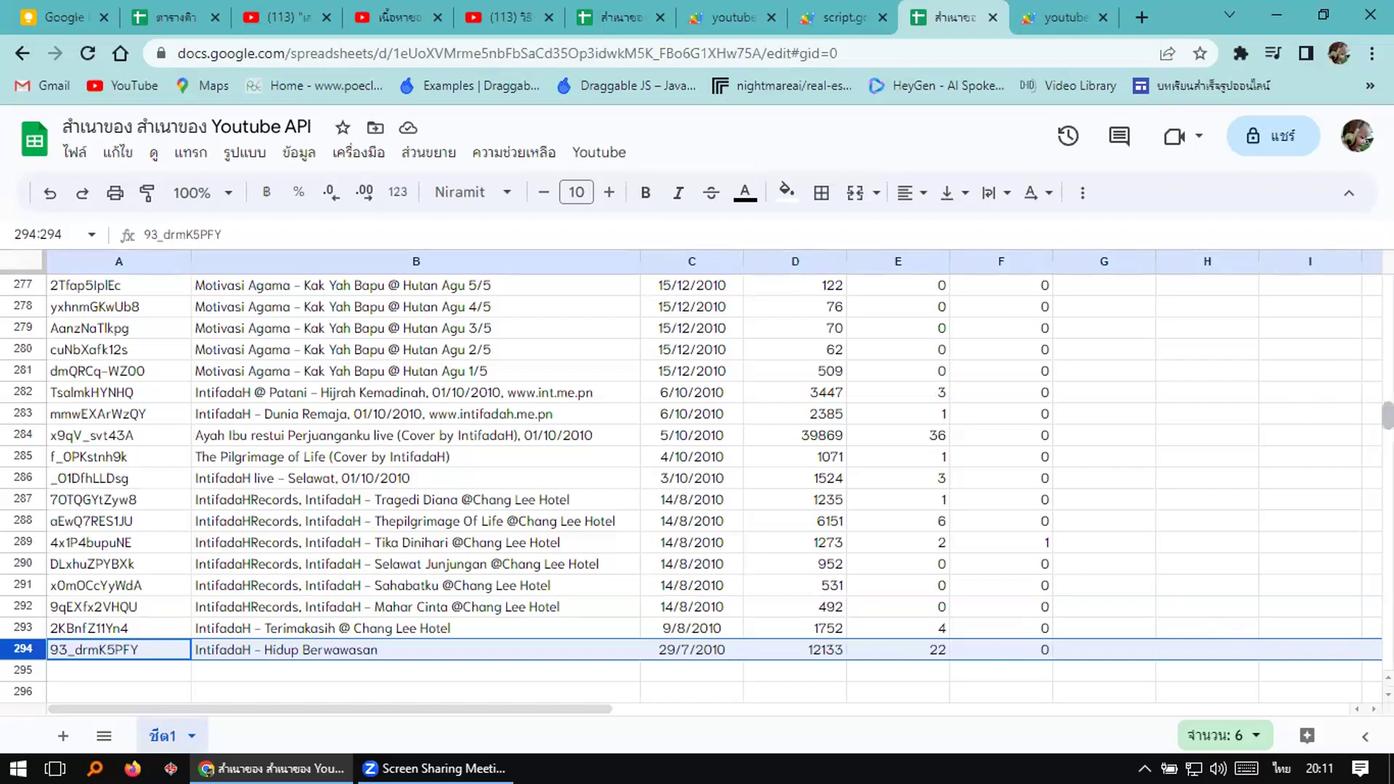
- Look through the video list's rows, examining the repeated video entries dated 4/4/2017 and the older videos below them
scroll(697, 486, up, 20)
scroll(697, 487, up, 12)
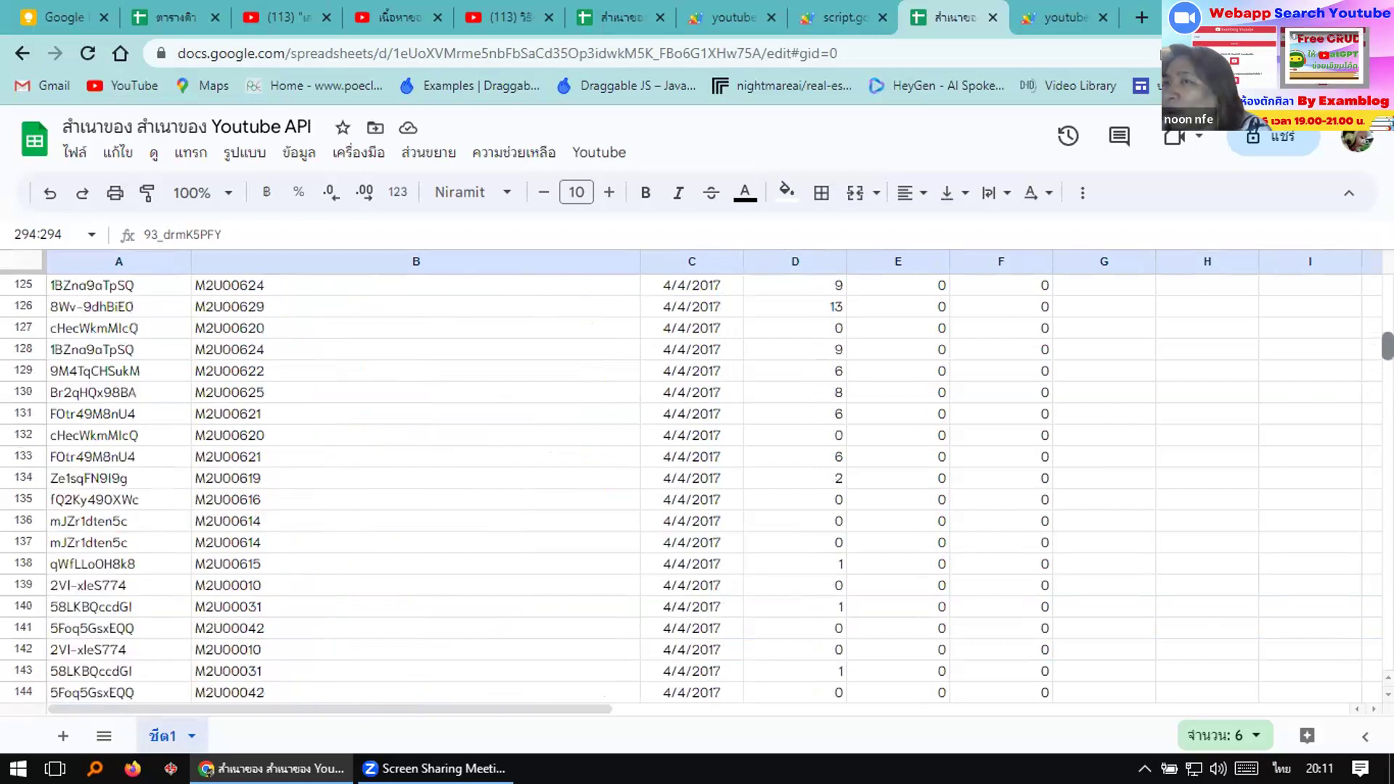
scroll(697, 487, up, 10)
scroll(697, 487, up, 4)
scroll(697, 486, up, 15)
scroll(697, 486, down, 20)
scroll(552, 486, up, 20)
scroll(1055, 470, down, 20)
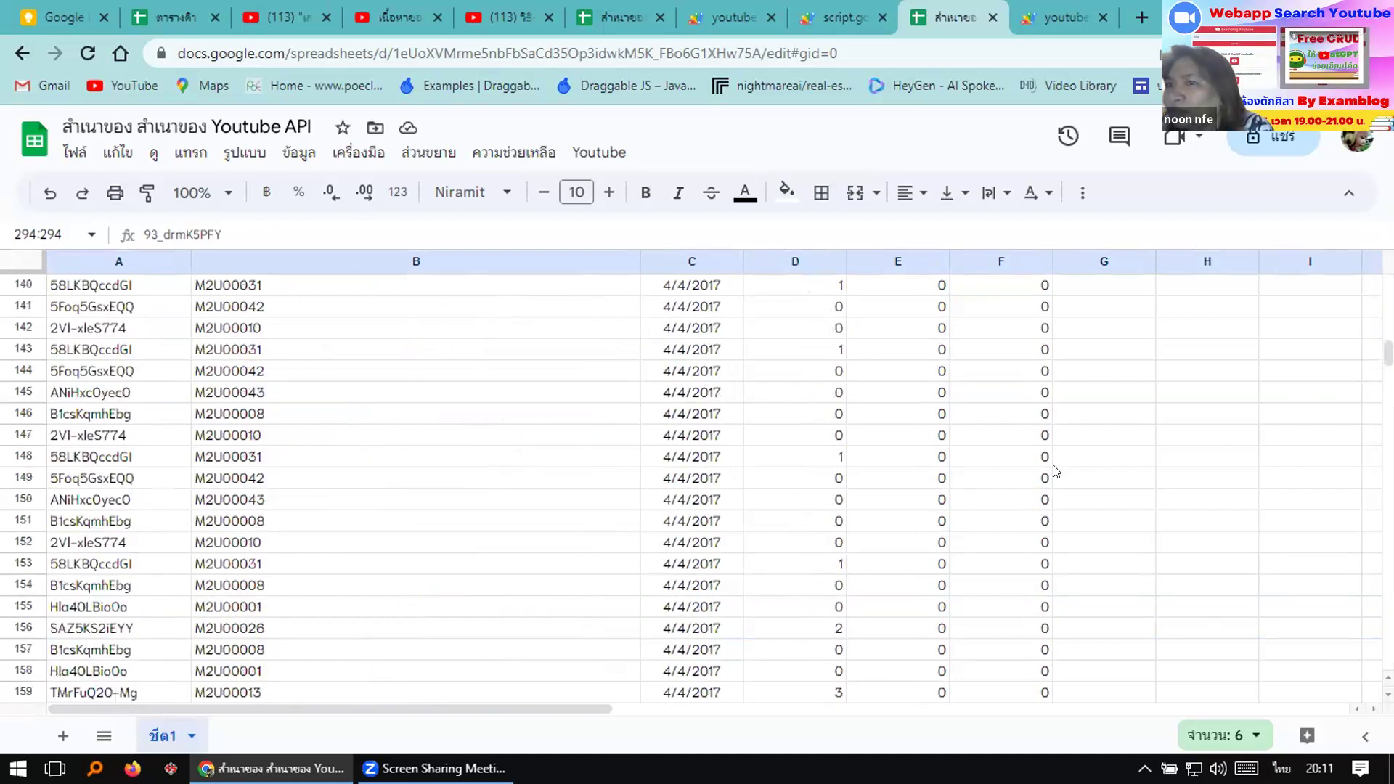
drag(1118, 440, 134, 539)
click(1185, 586)
scroll(777, 619, down, 20)
scroll(777, 619, down, 19)
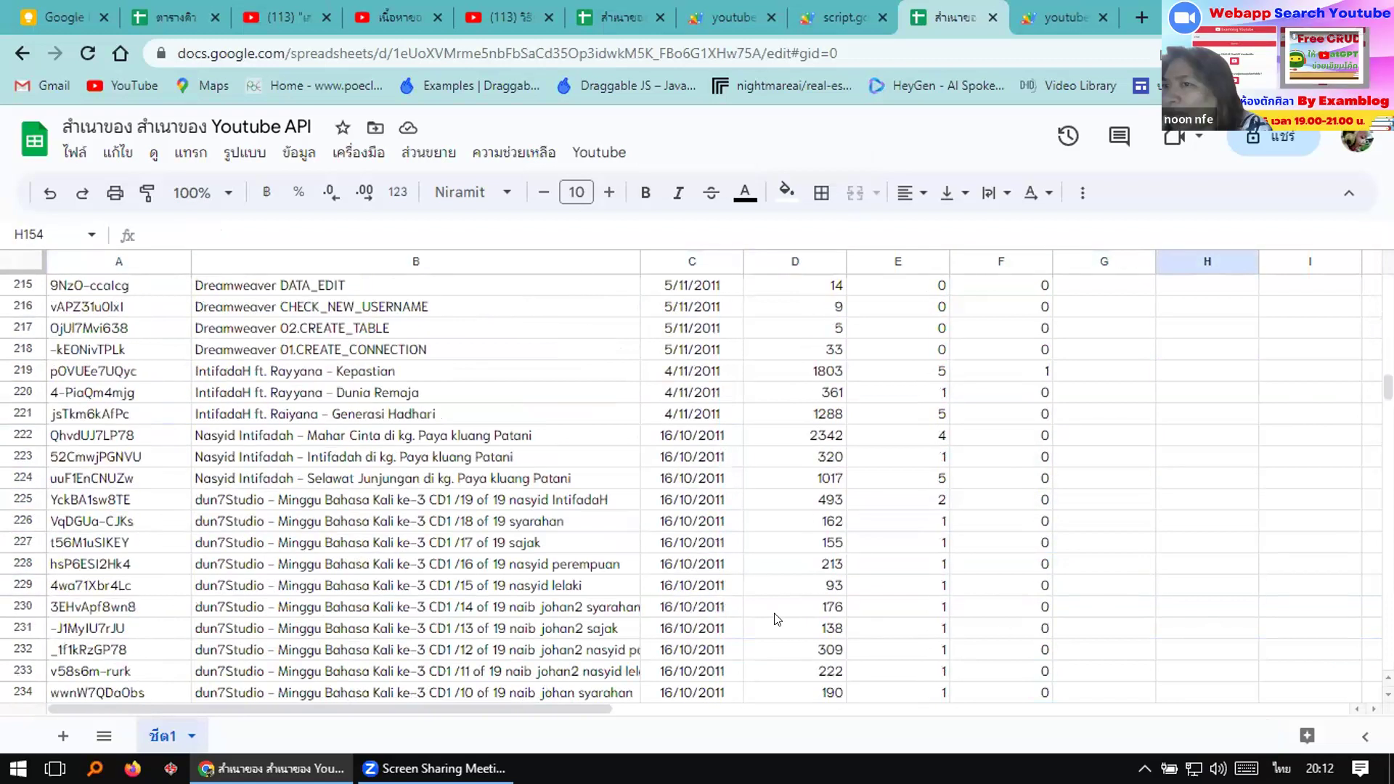